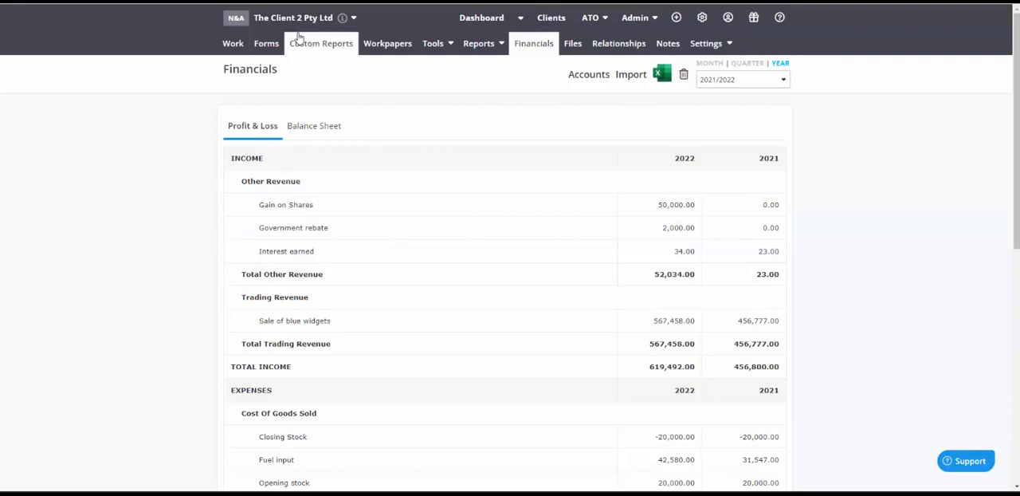
Delete both draft Basic Financials (non-trading) reports from the client's custom reports
{"action": "left_click", "coordinate": [302, 46]}
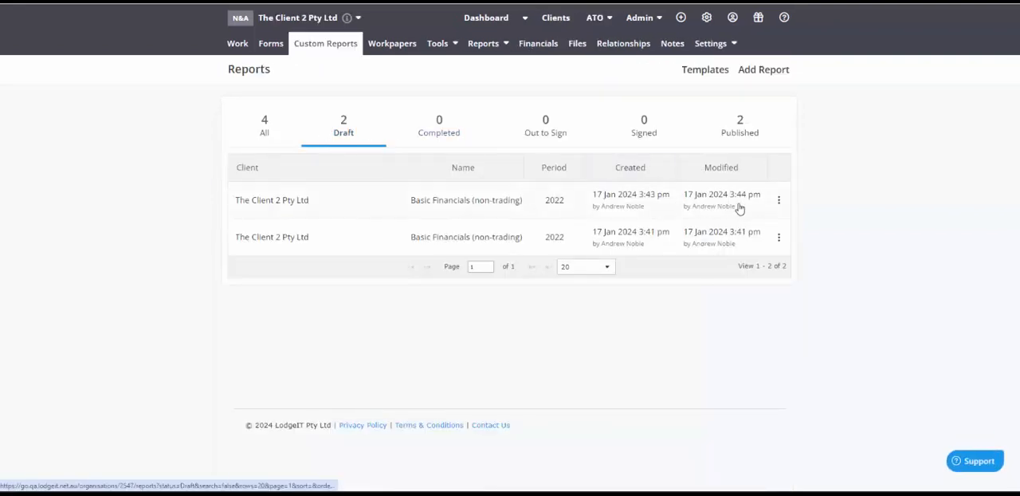
{"action": "left_click", "coordinate": [779, 200]}
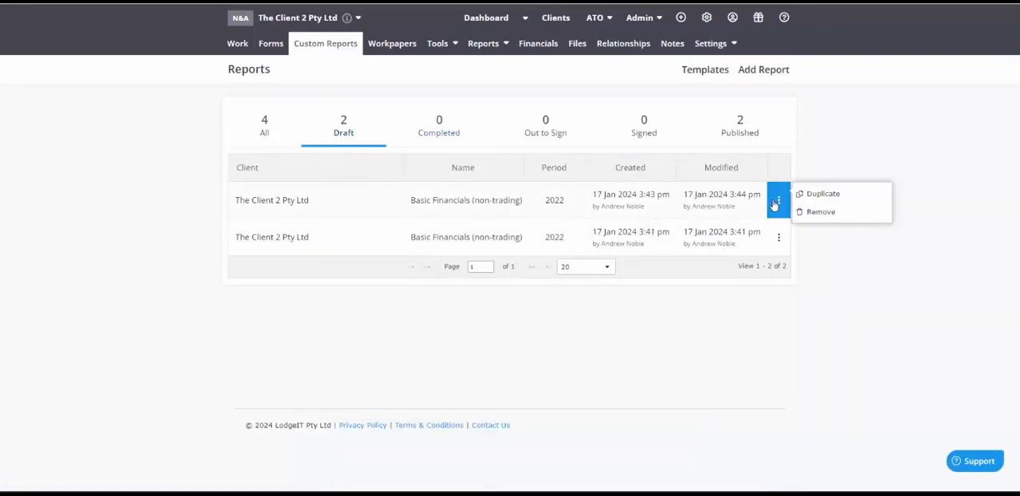
{"action": "left_click", "coordinate": [817, 213]}
{"action": "left_click", "coordinate": [556, 278]}
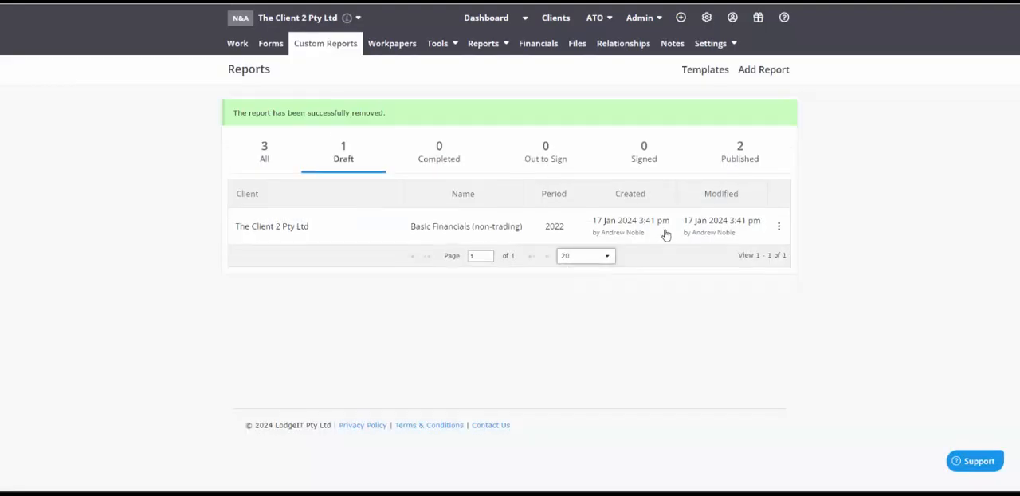
{"action": "left_click", "coordinate": [778, 226]}
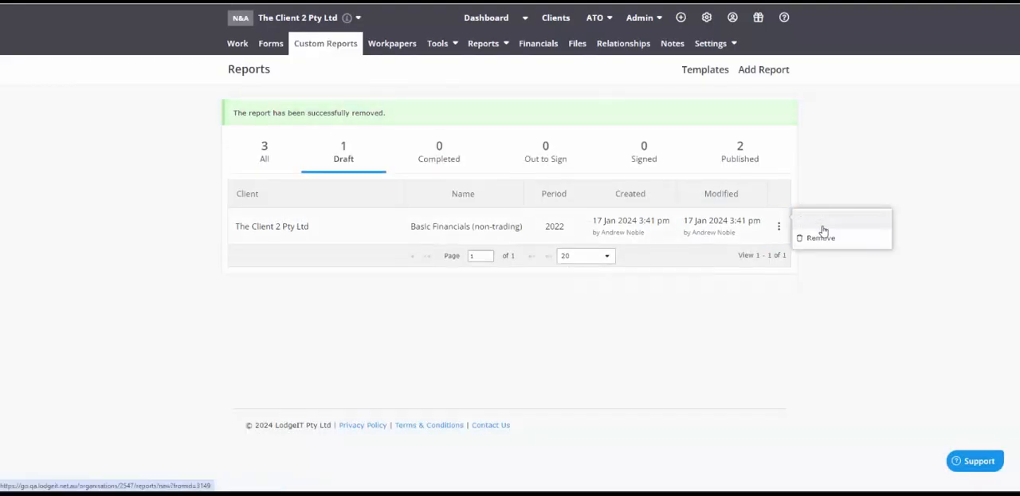
{"action": "left_click", "coordinate": [821, 238]}
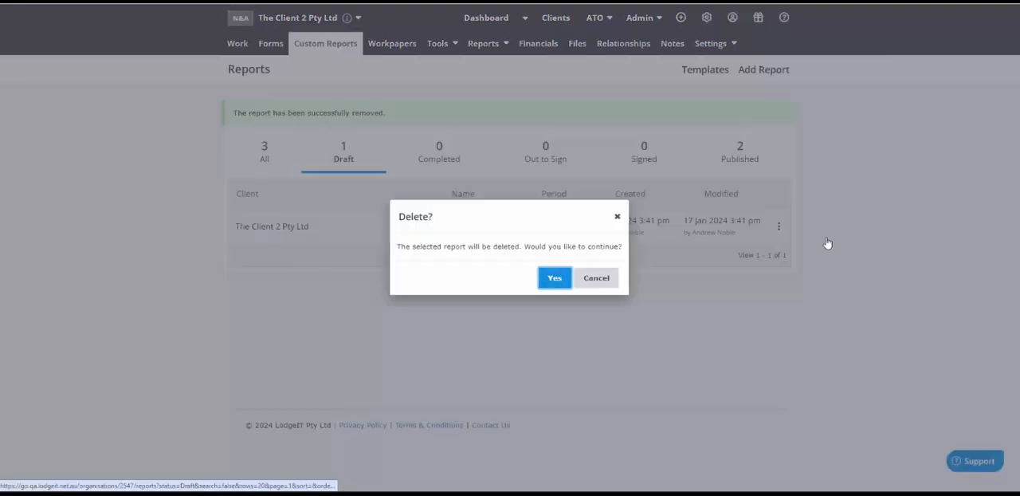
{"action": "left_click", "coordinate": [553, 279]}
Duplicate the published Financial Statements report created 23 Nov 2023 as a yearly report for financial year 2019/2020
{"action": "left_click", "coordinate": [725, 157]}
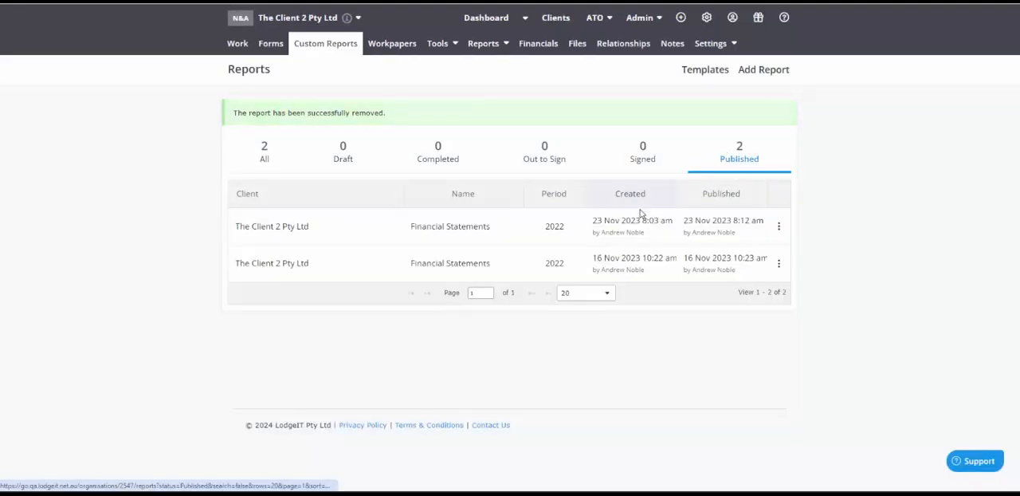
{"action": "left_click", "coordinate": [778, 228]}
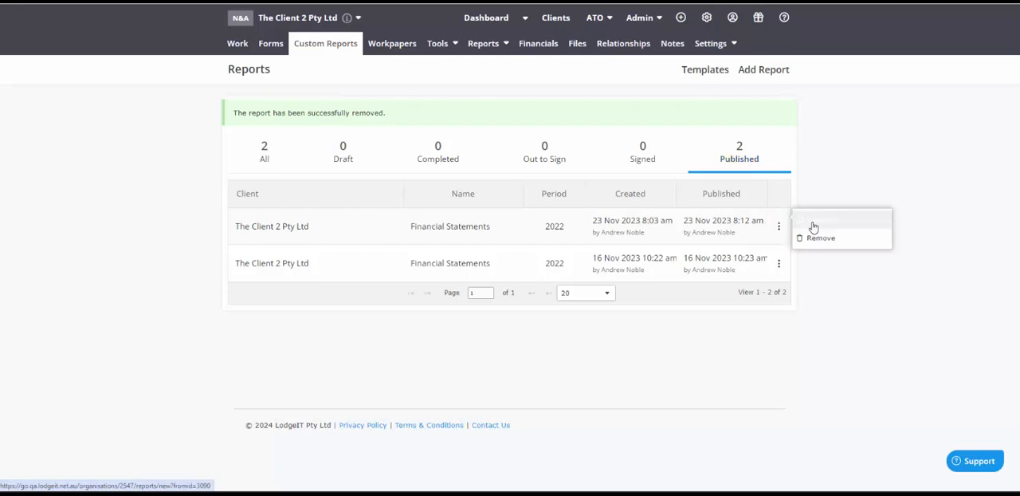
{"action": "left_click", "coordinate": [813, 225]}
{"action": "left_click", "coordinate": [480, 180]}
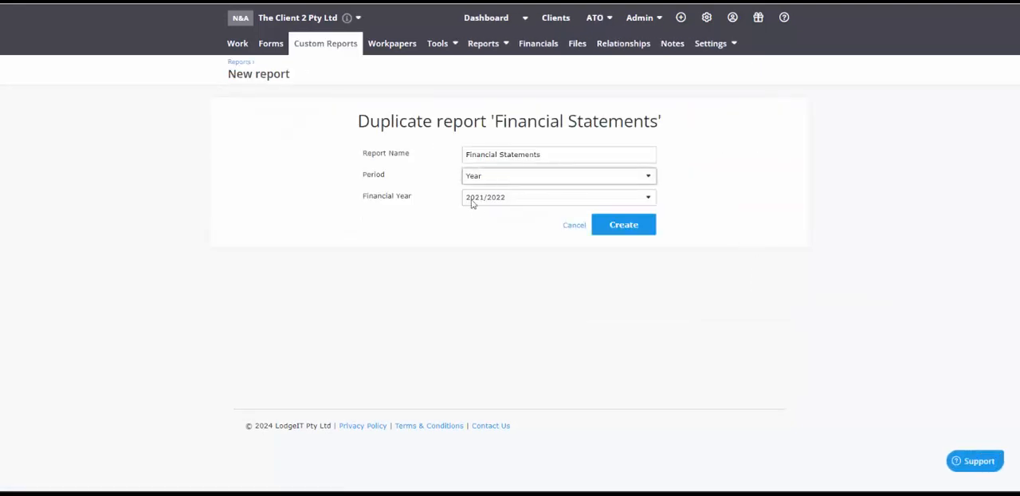
{"action": "left_click", "coordinate": [471, 200]}
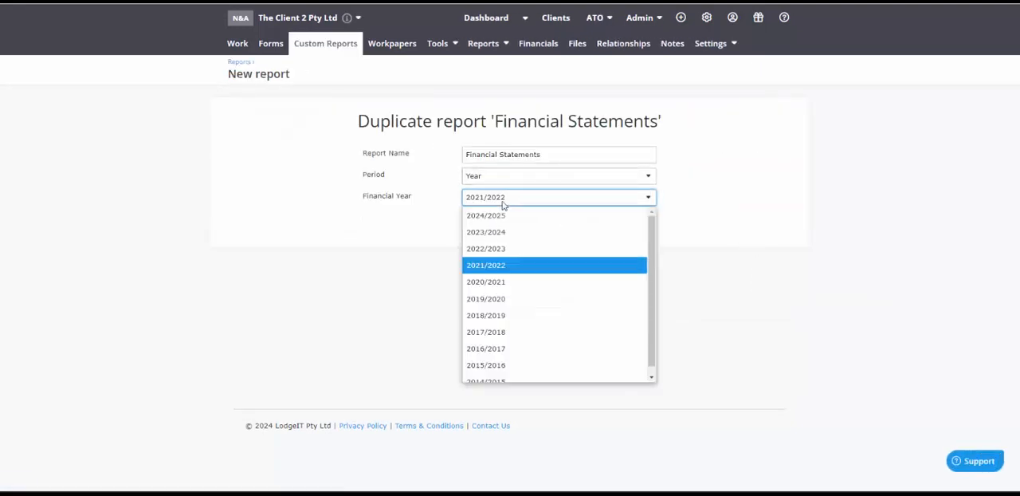
{"action": "left_click", "coordinate": [492, 298]}
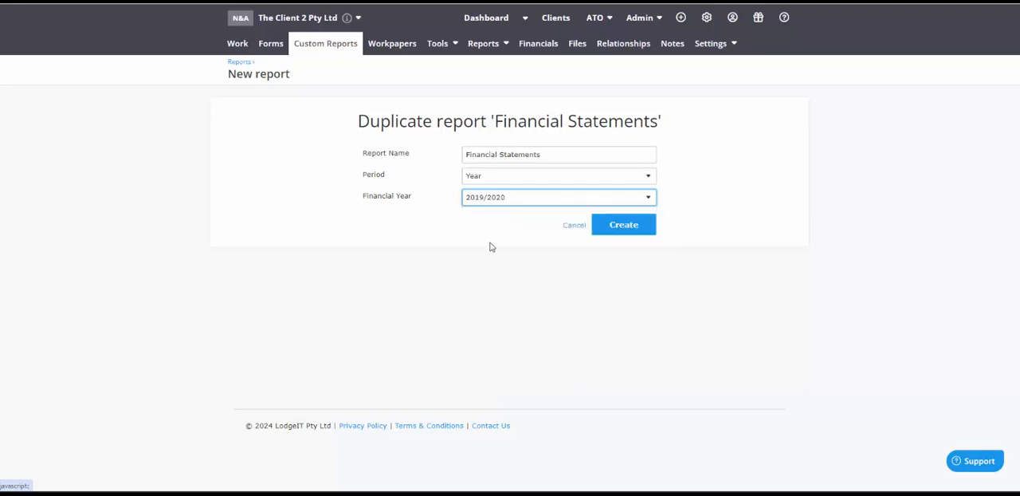
{"action": "left_click", "coordinate": [608, 226]}
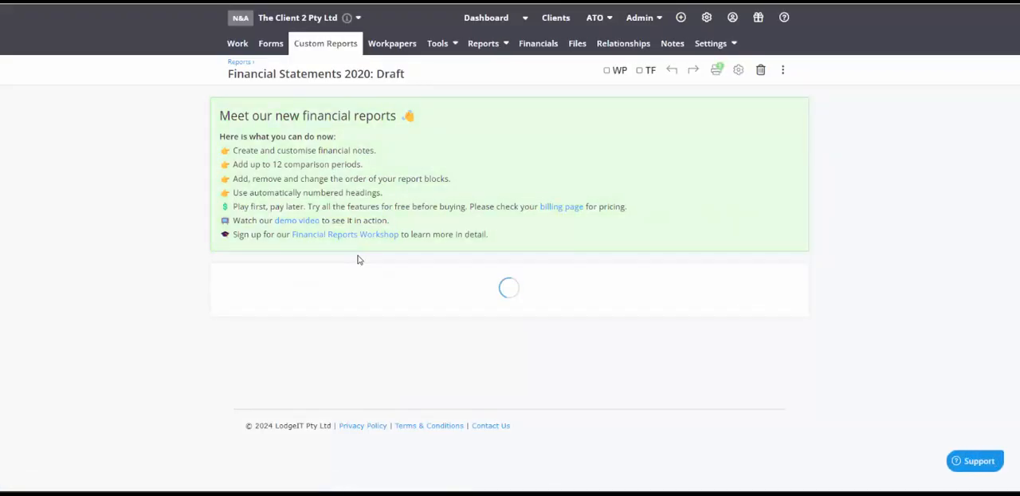
Examine the Trading Account section and its comparison years in the duplicated Financial Statements 2020 report
{"action": "scroll", "coordinate": [358, 260], "scroll_direction": "down", "scroll_amount": 3}
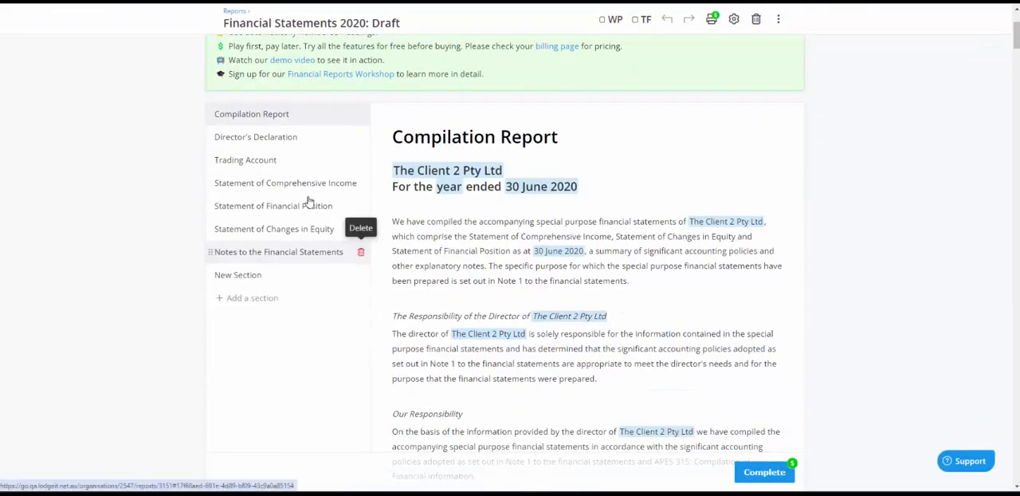
{"action": "left_click", "coordinate": [268, 163]}
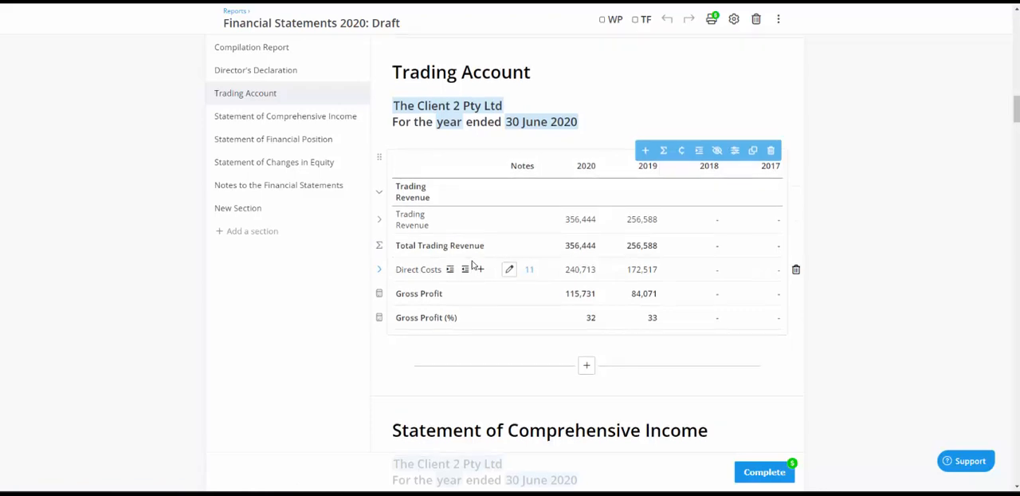
{"action": "scroll", "coordinate": [471, 265], "scroll_direction": "up", "scroll_amount": 7}
{"action": "scroll", "coordinate": [472, 264], "scroll_direction": "up", "scroll_amount": 8}
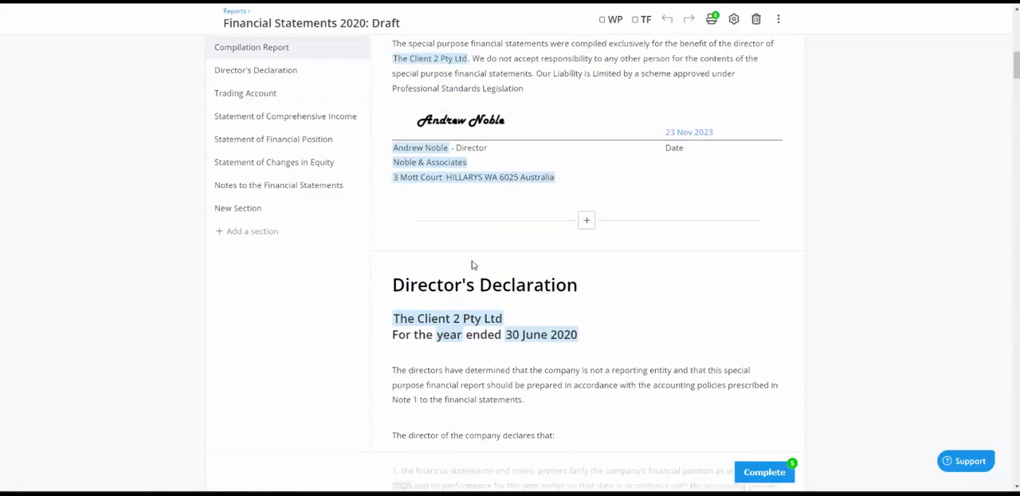
{"action": "scroll", "coordinate": [472, 264], "scroll_direction": "up", "scroll_amount": 5}
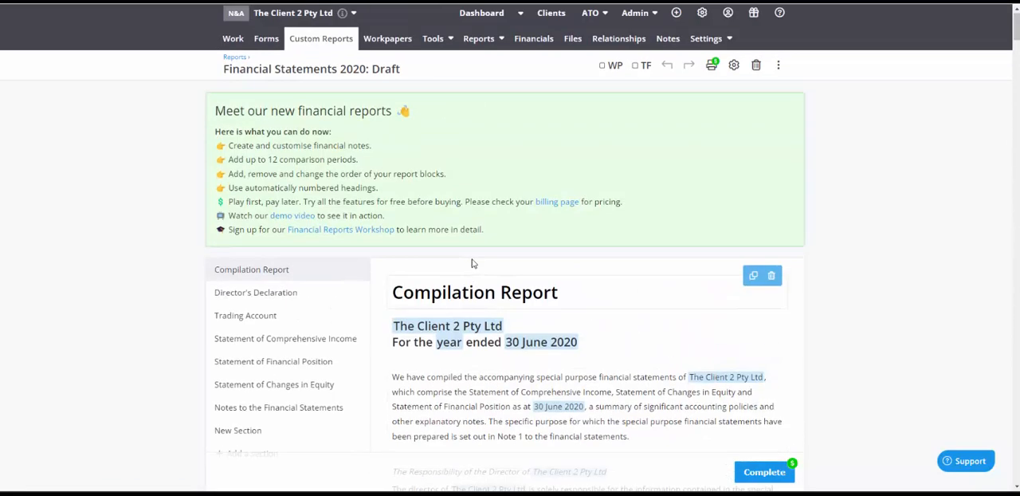
Delete the draft Financial Statements report for period 2020 from the client's custom reports
{"action": "left_click", "coordinate": [318, 45]}
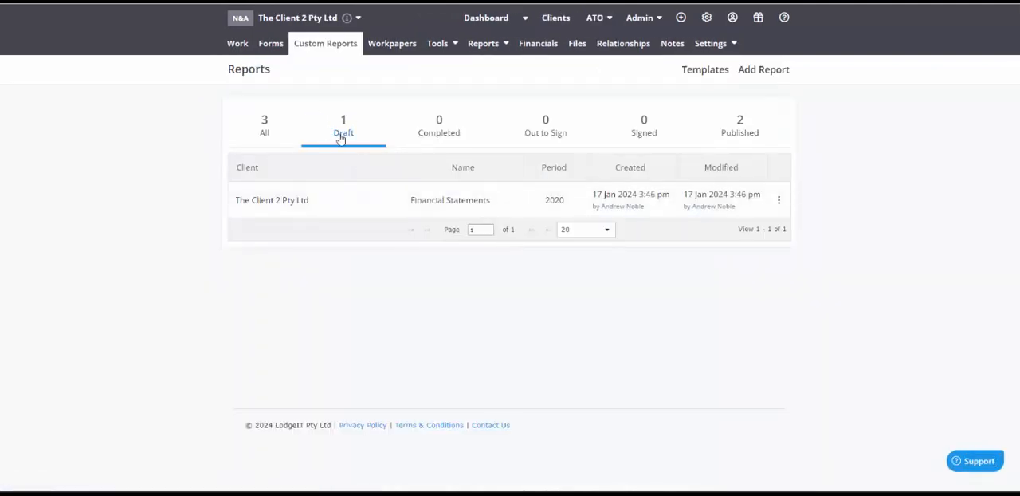
{"action": "left_click", "coordinate": [778, 200]}
{"action": "left_click", "coordinate": [845, 210]}
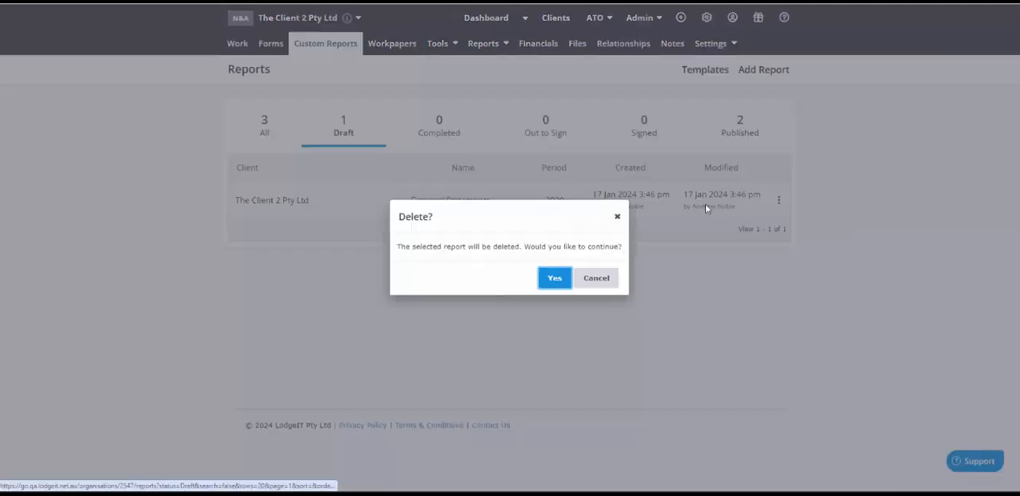
{"action": "left_click", "coordinate": [556, 281]}
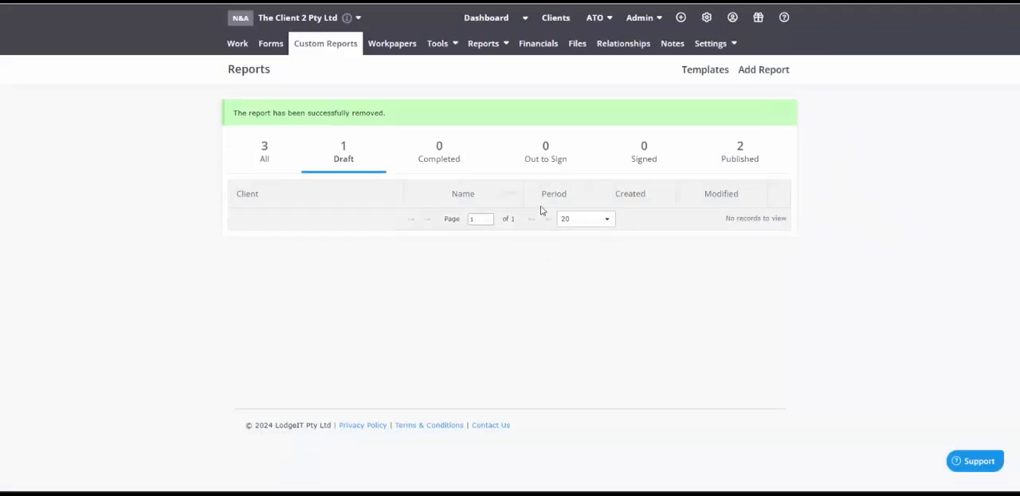
Create a yearly report for financial year 2021/2022 from the LodgeiT Basic Financials (trading) template
{"action": "left_click", "coordinate": [751, 72]}
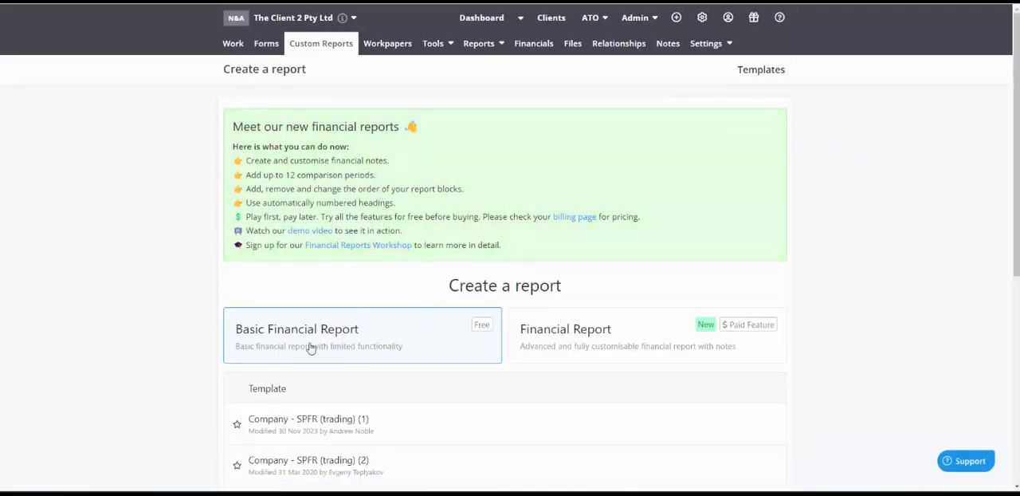
{"action": "scroll", "coordinate": [364, 340], "scroll_direction": "down", "scroll_amount": 3}
{"action": "scroll", "coordinate": [364, 340], "scroll_direction": "down", "scroll_amount": 3}
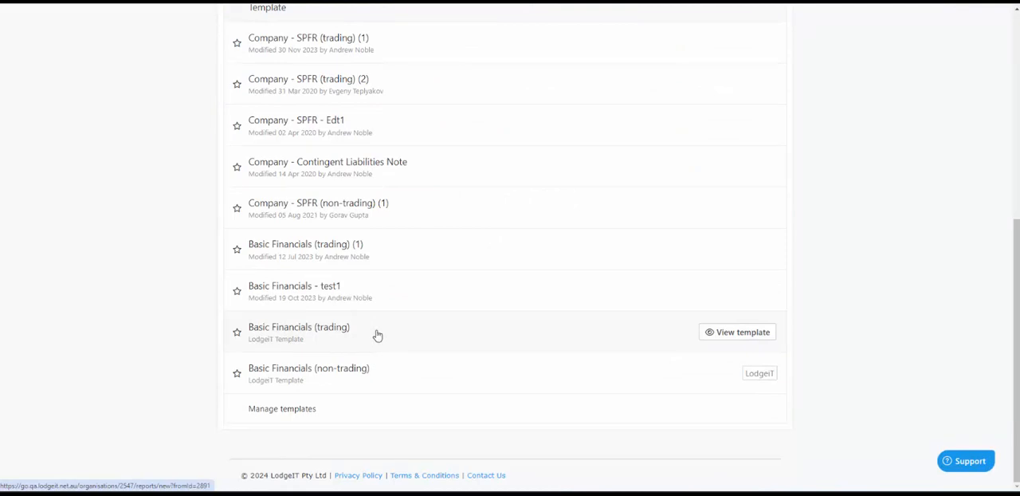
{"action": "left_click", "coordinate": [378, 336]}
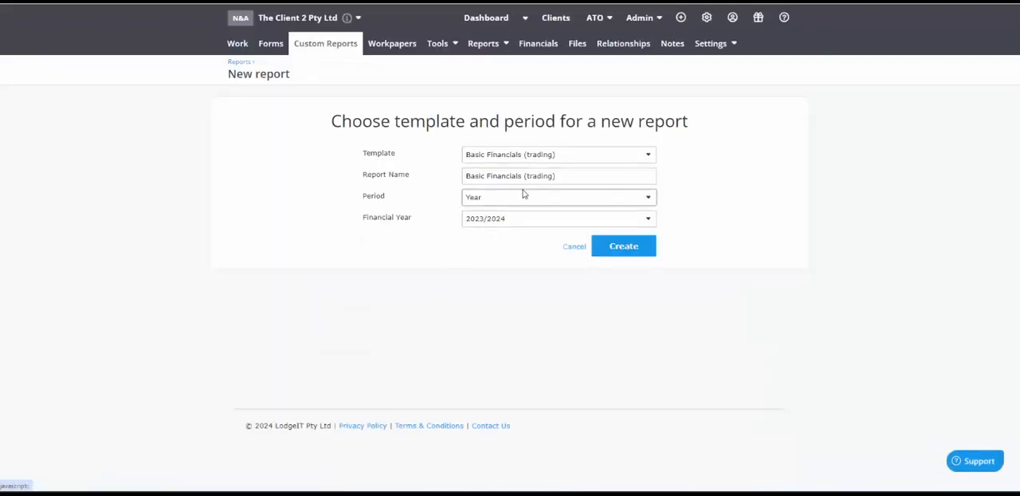
{"action": "left_click_drag", "start_coordinate": [558, 176], "coordinate": [459, 181]}
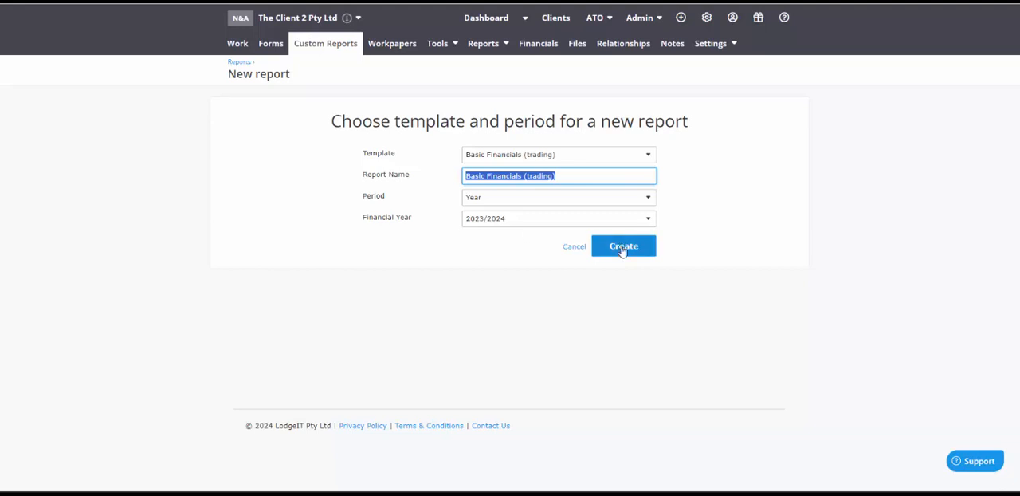
{"action": "left_click", "coordinate": [524, 223]}
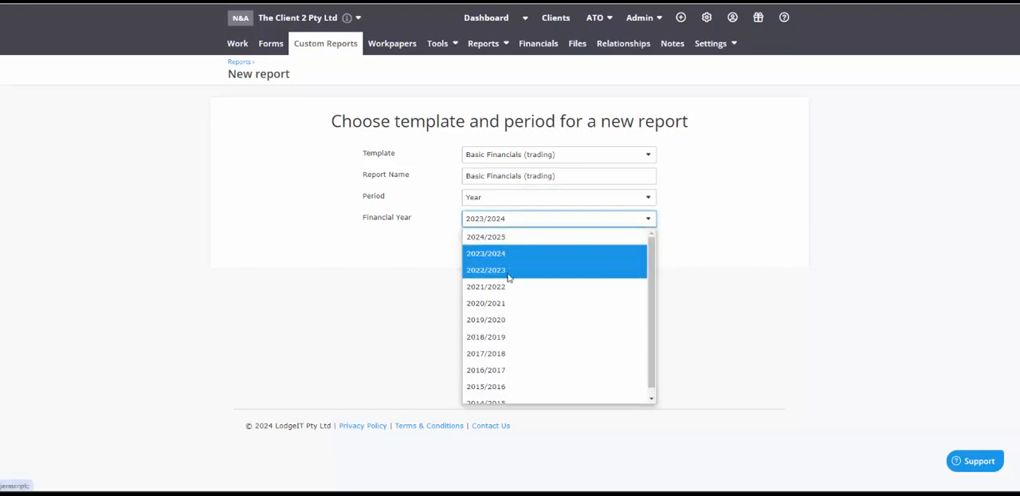
{"action": "left_click", "coordinate": [507, 291]}
{"action": "left_click", "coordinate": [618, 250]}
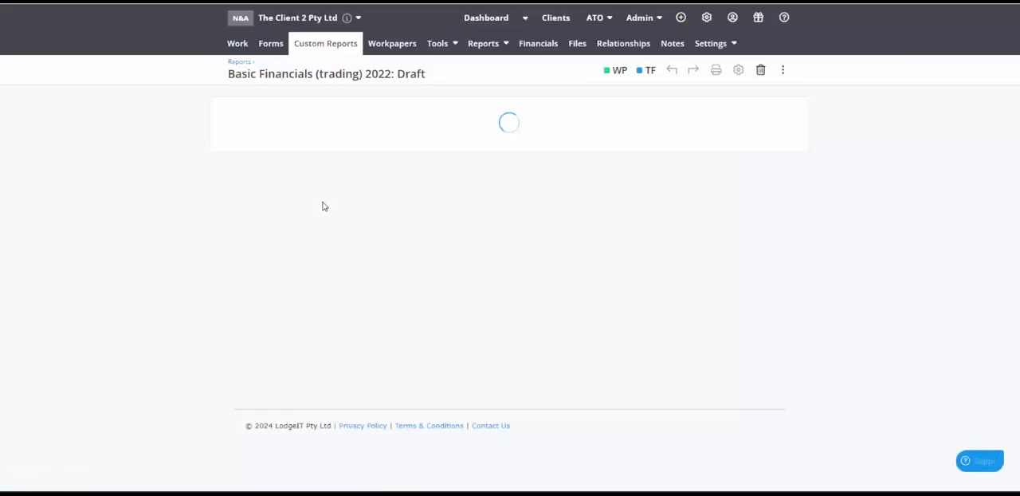
Move the Statement of Comprehensive Income section directly below the Statement of Financial Position in the report's section order
{"action": "left_click", "coordinate": [271, 208]}
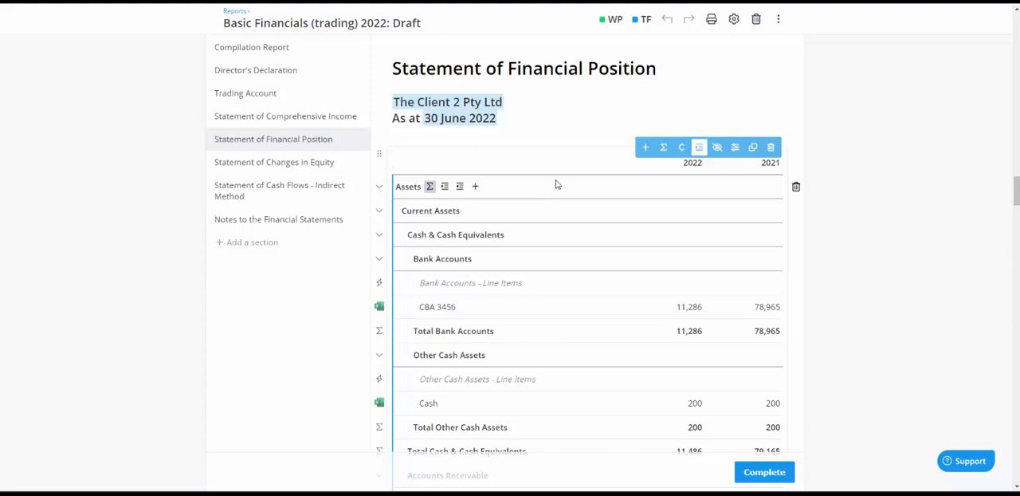
{"action": "scroll", "coordinate": [320, 352], "scroll_direction": "up", "scroll_amount": 2}
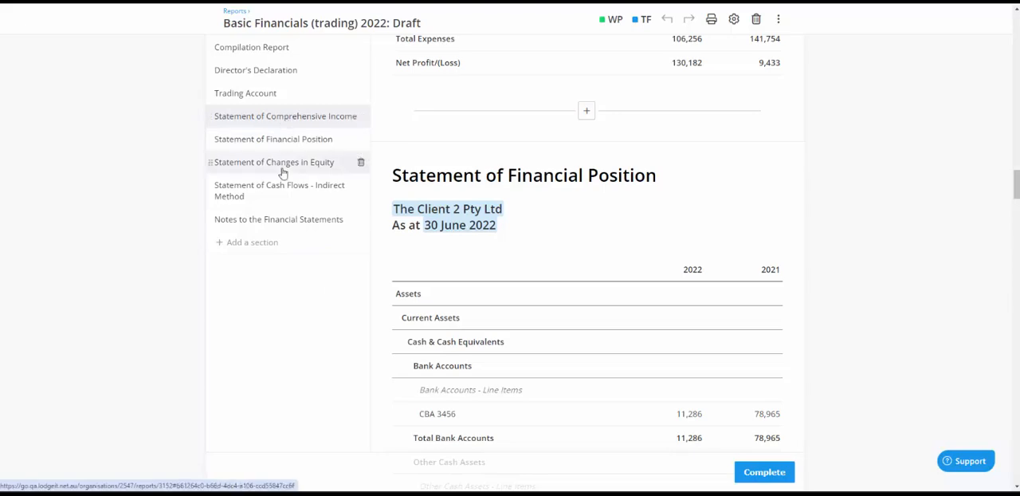
{"action": "scroll", "coordinate": [341, 383], "scroll_direction": "up", "scroll_amount": 10}
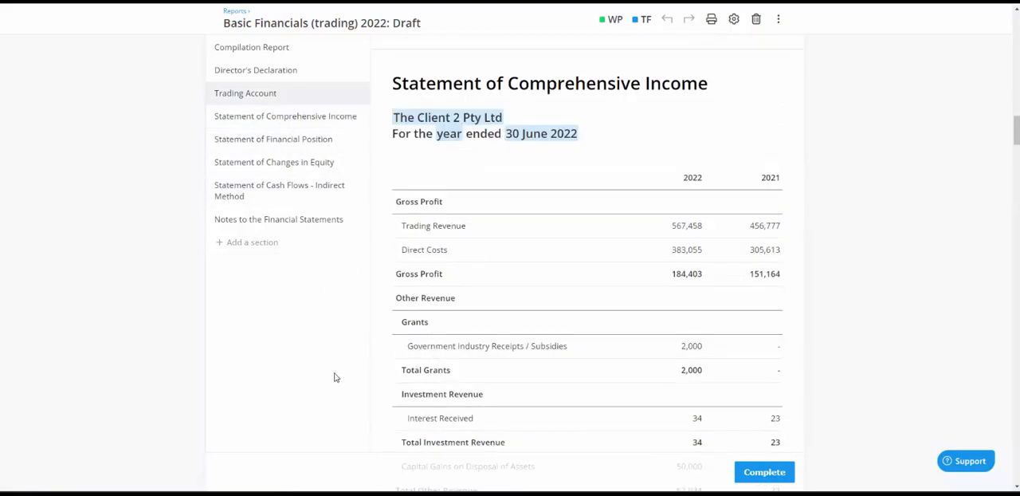
{"action": "scroll", "coordinate": [335, 378], "scroll_direction": "up", "scroll_amount": 8}
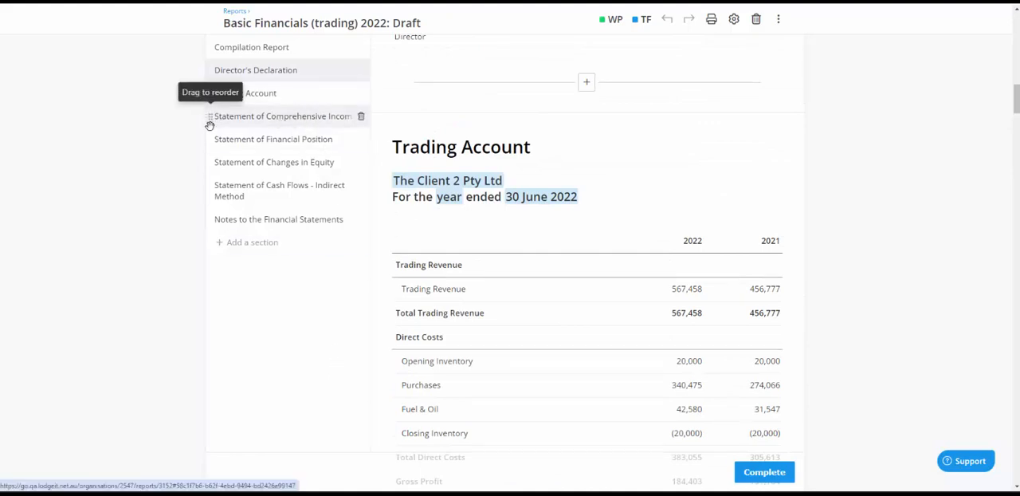
{"action": "left_click_drag", "start_coordinate": [209, 125], "coordinate": [212, 154]}
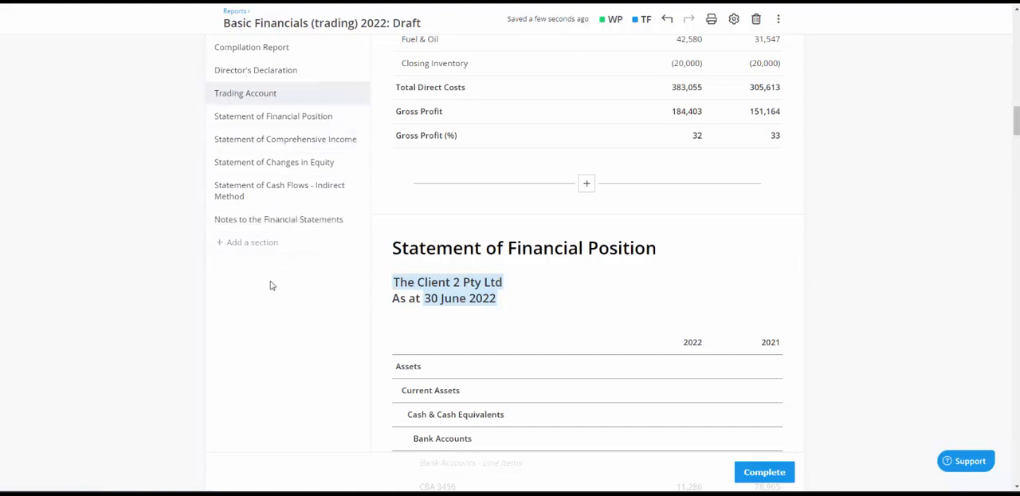
Examine the Trading Account, Statement of Financial Position and Statement of Comprehensive Income sections of the reordered report
{"action": "scroll", "coordinate": [656, 268], "scroll_direction": "up", "scroll_amount": 8}
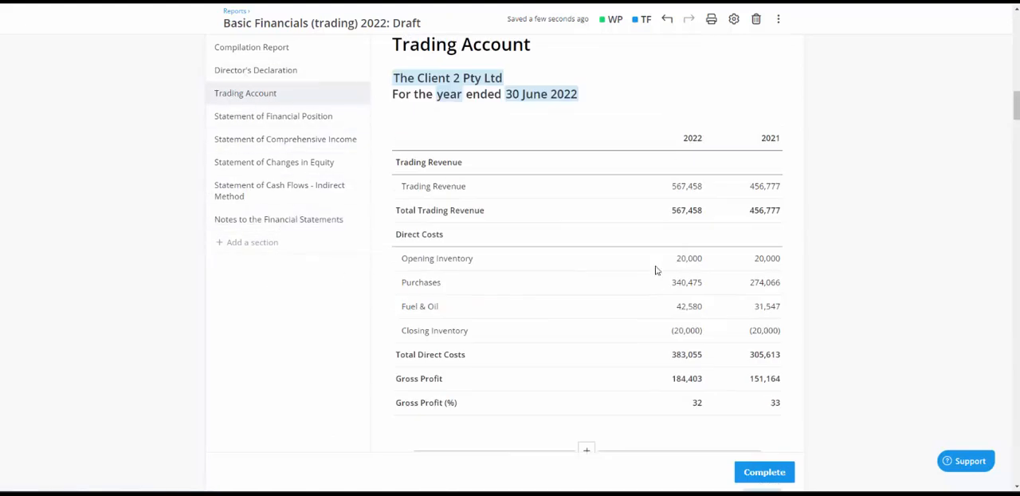
{"action": "scroll", "coordinate": [656, 270], "scroll_direction": "down", "scroll_amount": 4}
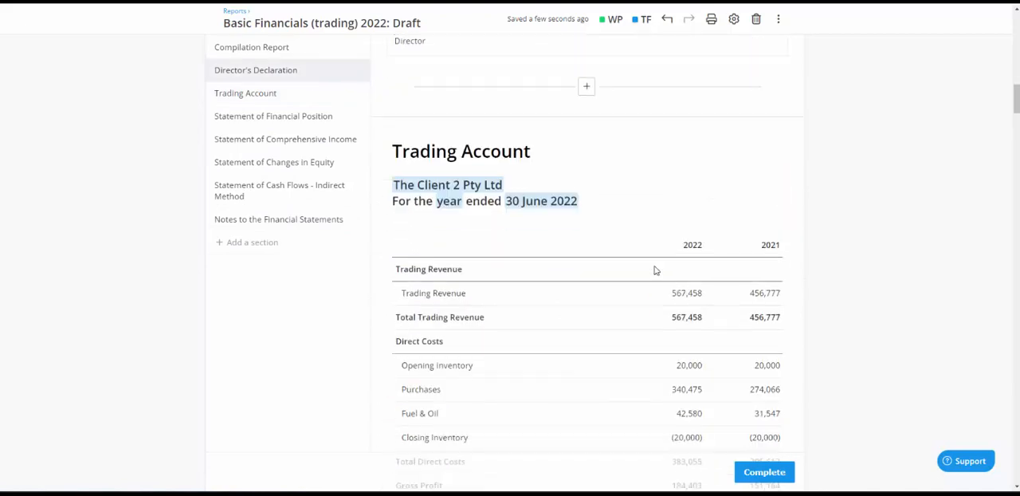
{"action": "scroll", "coordinate": [644, 259], "scroll_direction": "down", "scroll_amount": 1}
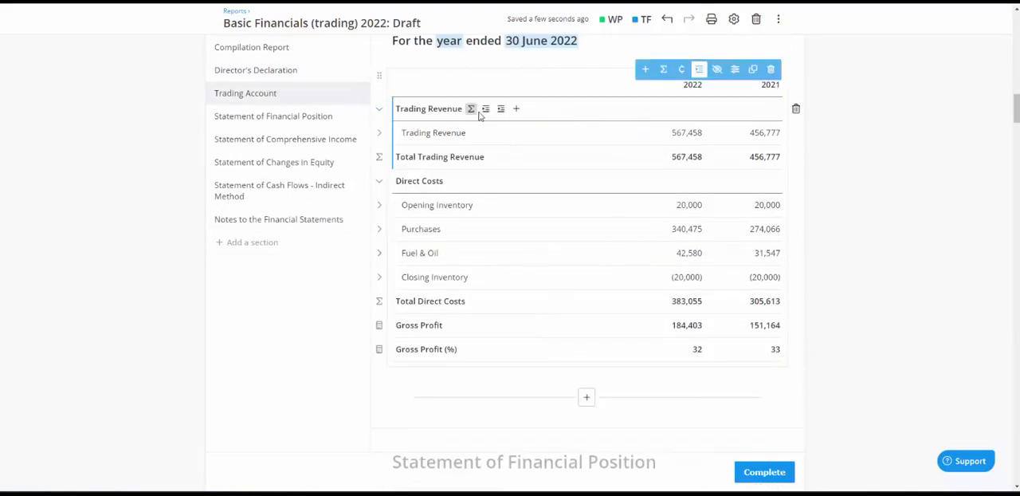
{"action": "scroll", "coordinate": [494, 182], "scroll_direction": "down", "scroll_amount": 2}
{"action": "scroll", "coordinate": [494, 188], "scroll_direction": "down", "scroll_amount": 3}
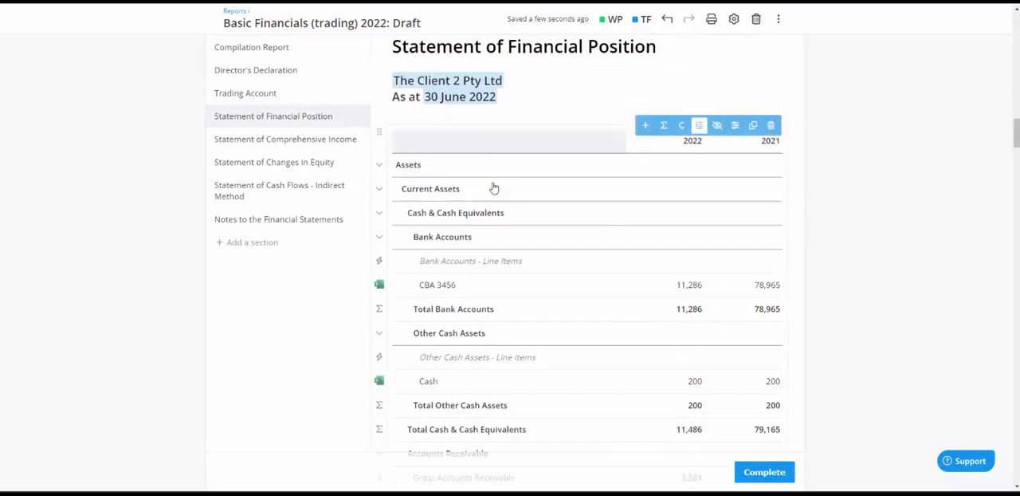
{"action": "left_click", "coordinate": [267, 138]}
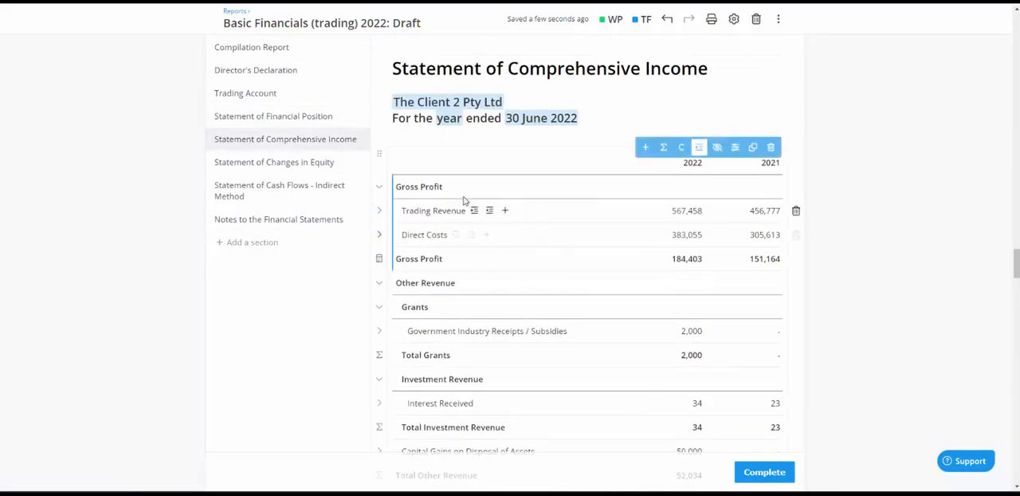
{"action": "left_click", "coordinate": [256, 94]}
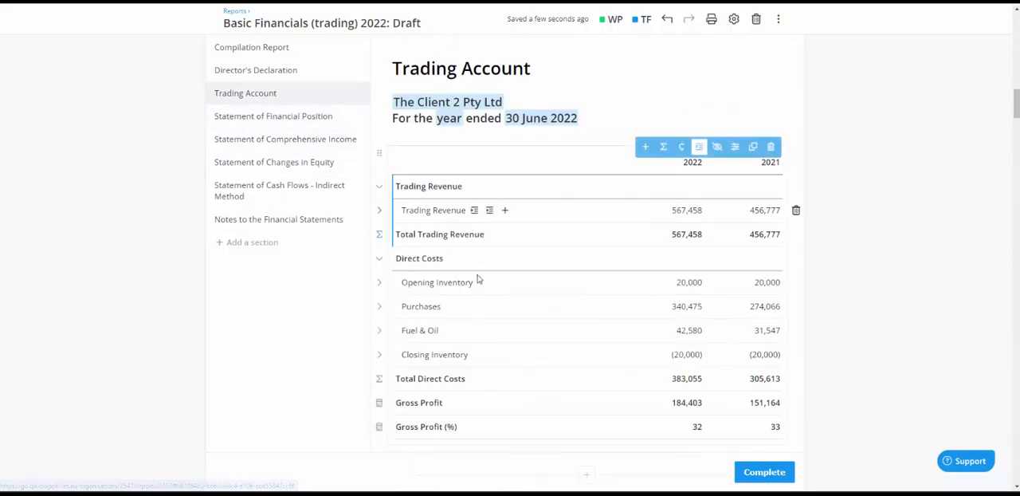
Collapse the Gross Profit group into a single line in the Statement of Comprehensive Income
{"action": "left_click", "coordinate": [255, 140]}
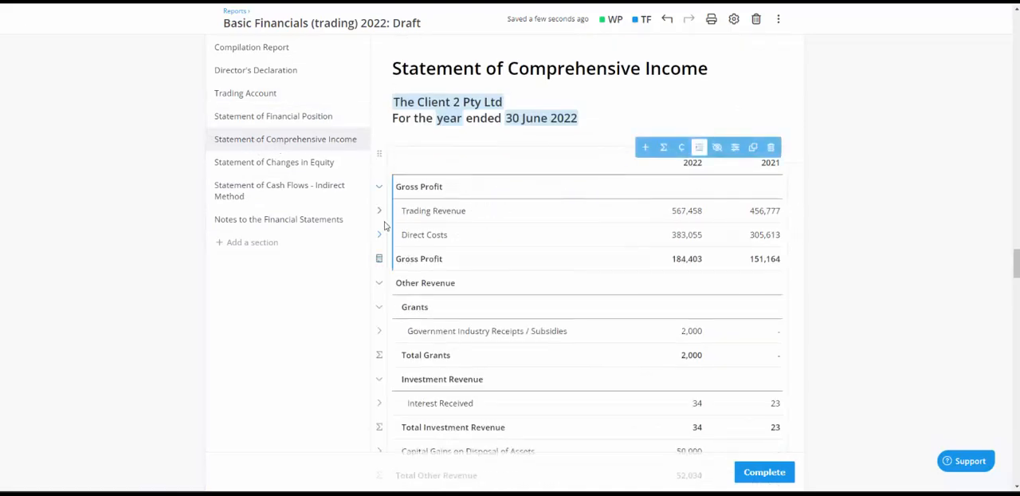
{"action": "left_click", "coordinate": [378, 187]}
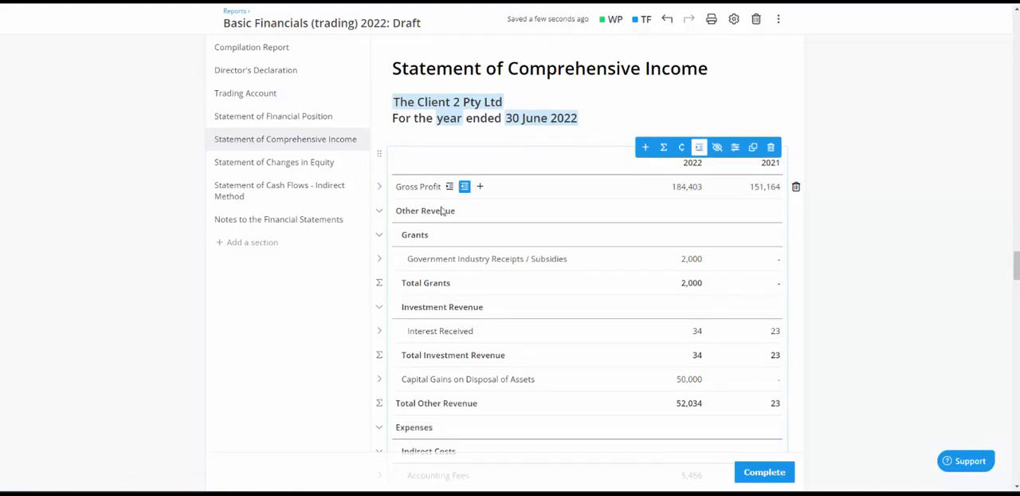
{"action": "scroll", "coordinate": [426, 167], "scroll_direction": "down", "scroll_amount": 2}
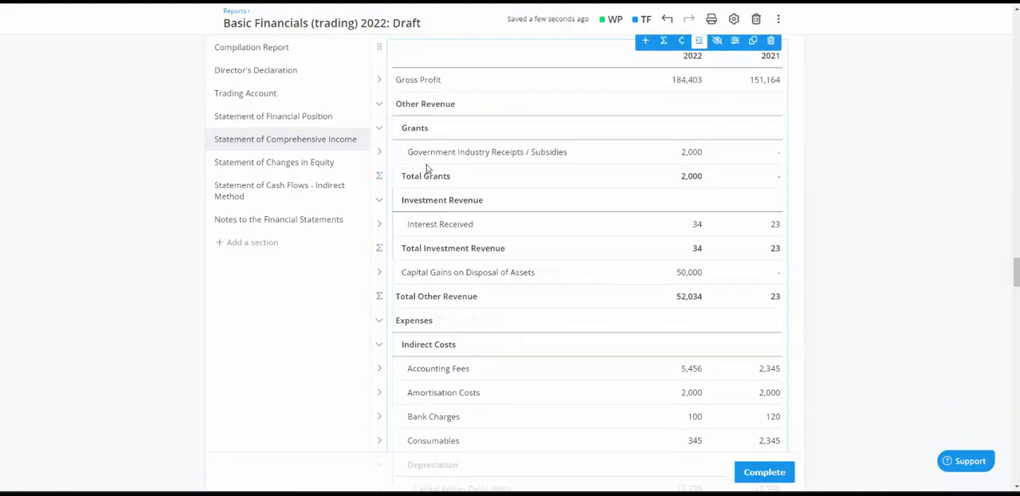
{"action": "scroll", "coordinate": [518, 253], "scroll_direction": "up", "scroll_amount": 1}
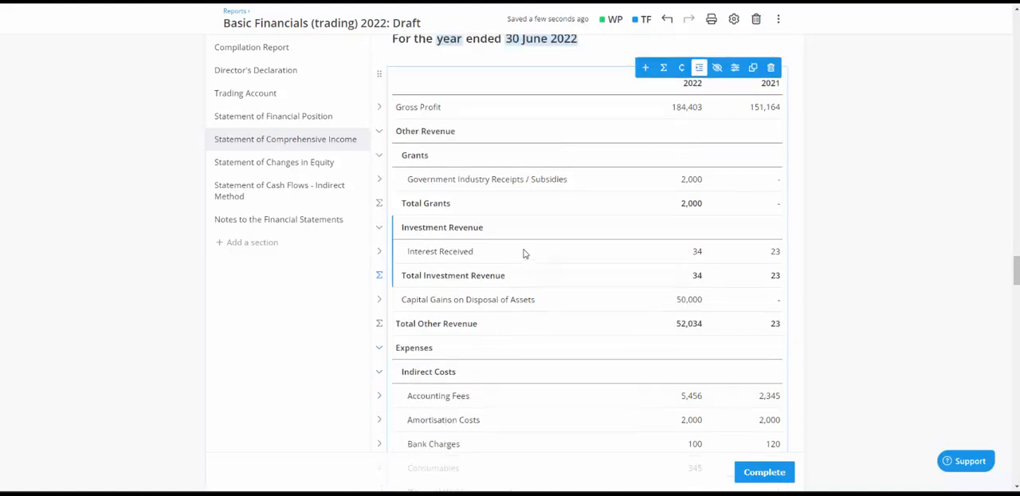
{"action": "scroll", "coordinate": [524, 253], "scroll_direction": "up", "scroll_amount": 1}
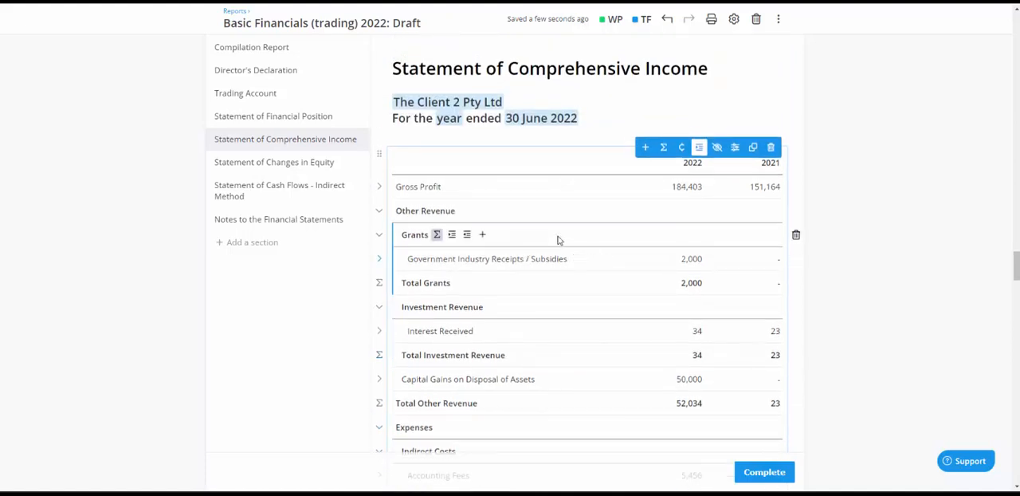
{"action": "scroll", "coordinate": [557, 240], "scroll_direction": "up", "scroll_amount": 3}
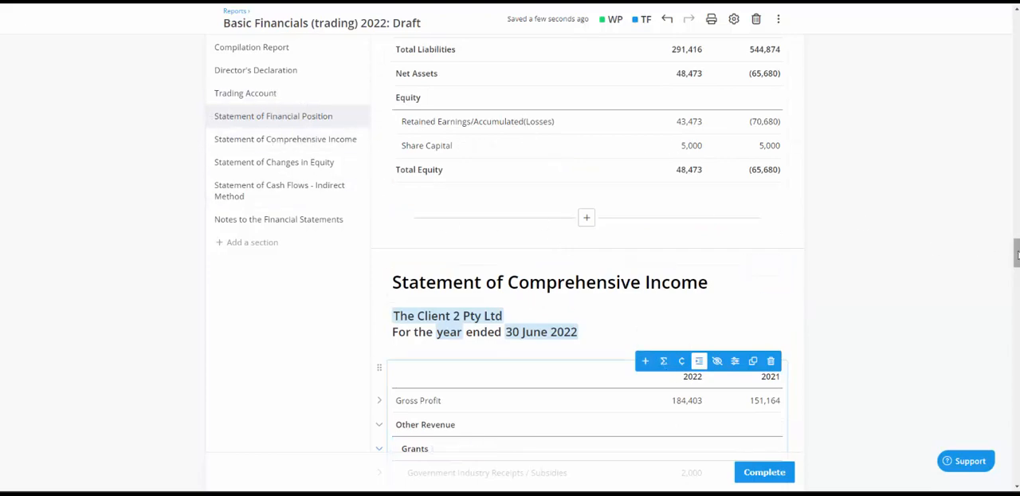
Turn off line item indentation for the whole report in the document settings and check the financial tables
{"action": "left_click_drag", "start_coordinate": [1016, 253], "coordinate": [1008, 31]}
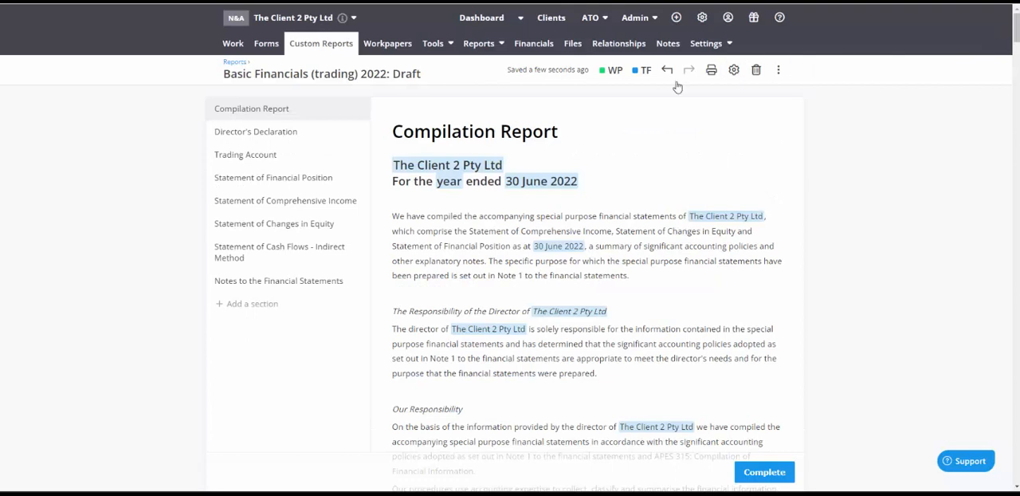
{"action": "left_click", "coordinate": [734, 73]}
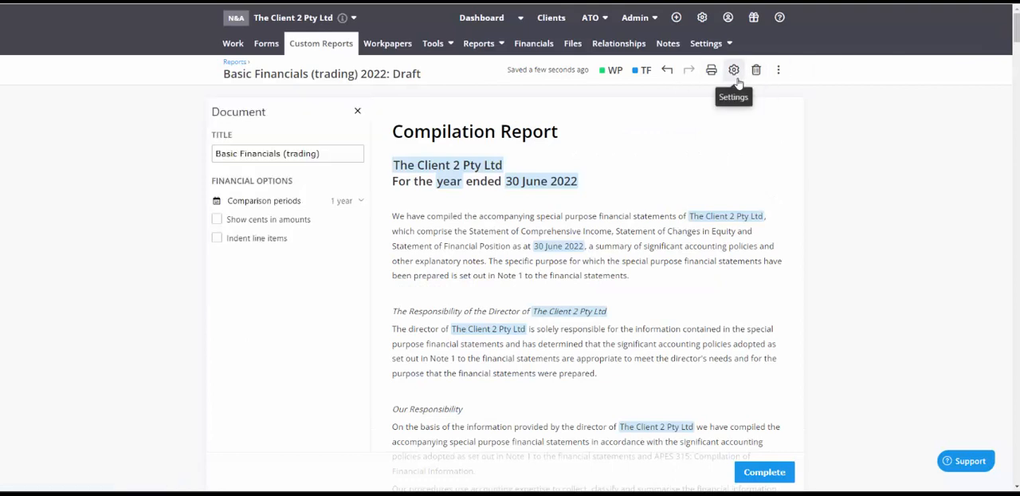
{"action": "left_click", "coordinate": [217, 239]}
{"action": "left_click", "coordinate": [218, 239]}
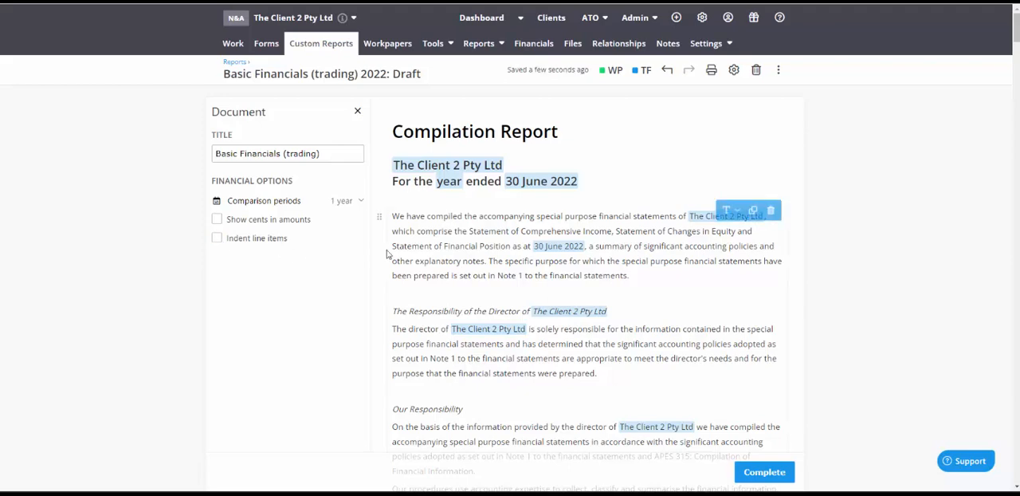
{"action": "scroll", "coordinate": [410, 275], "scroll_direction": "down", "scroll_amount": 20}
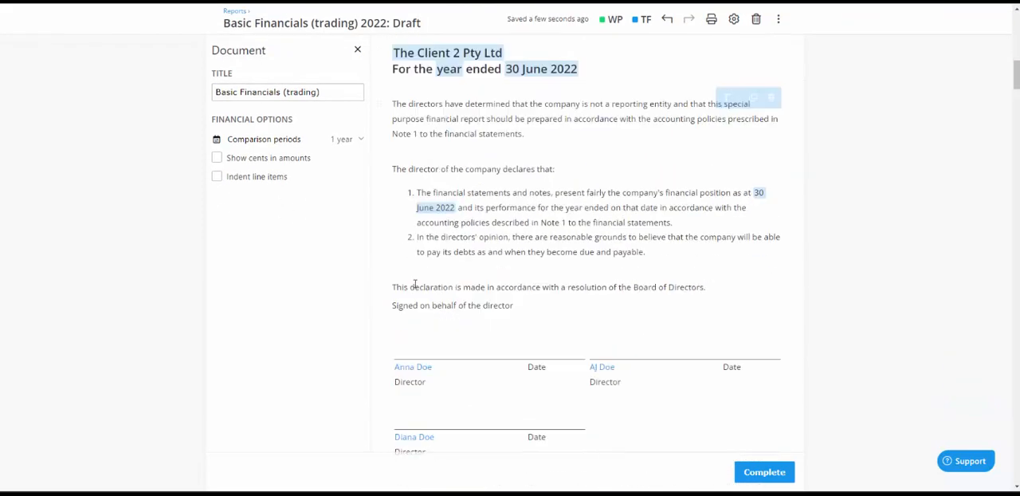
{"action": "scroll", "coordinate": [415, 282], "scroll_direction": "down", "scroll_amount": 4}
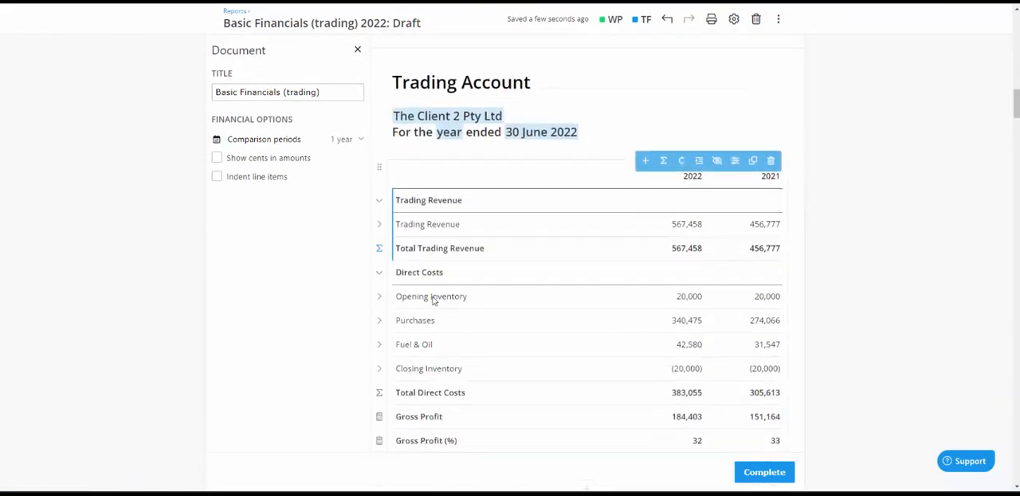
{"action": "scroll", "coordinate": [367, 306], "scroll_direction": "up", "scroll_amount": 3}
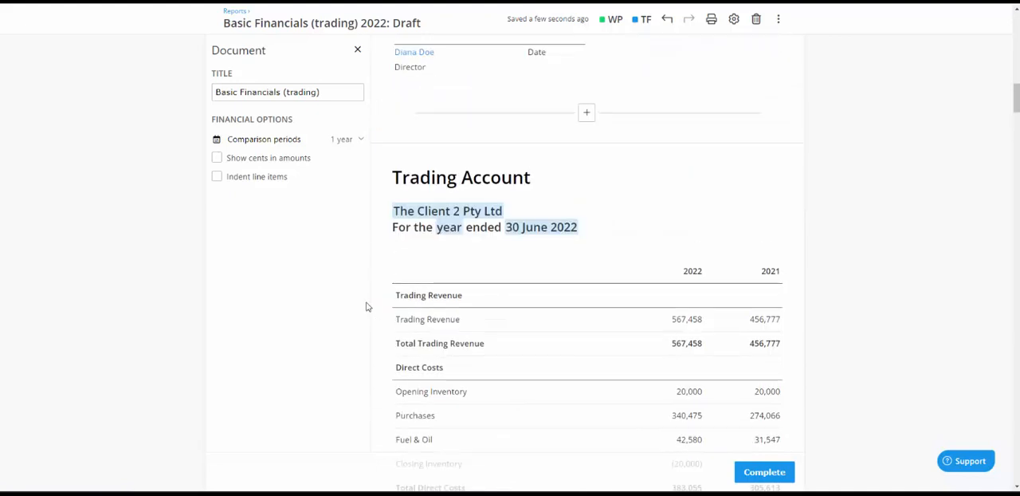
{"action": "scroll", "coordinate": [368, 306], "scroll_direction": "down", "scroll_amount": 9}
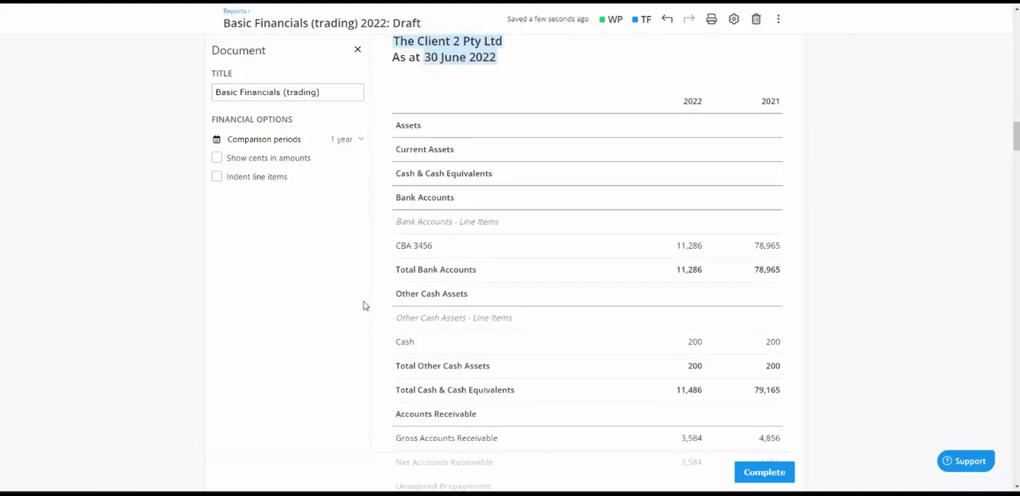
{"action": "left_click", "coordinate": [357, 50]}
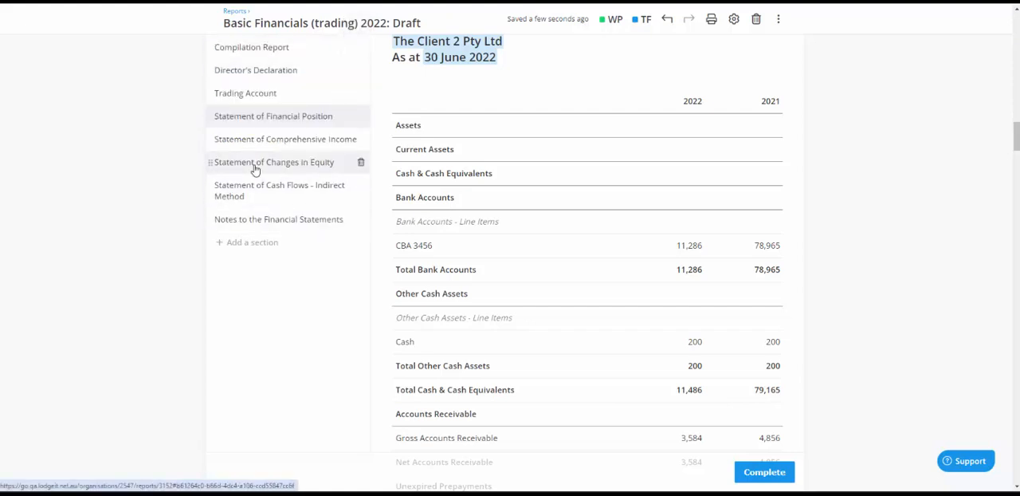
Examine the classification options for the Sale of blue widgets revenue account in the client's chart of accounts, including those under Other Revenue
{"action": "left_click", "coordinate": [261, 141]}
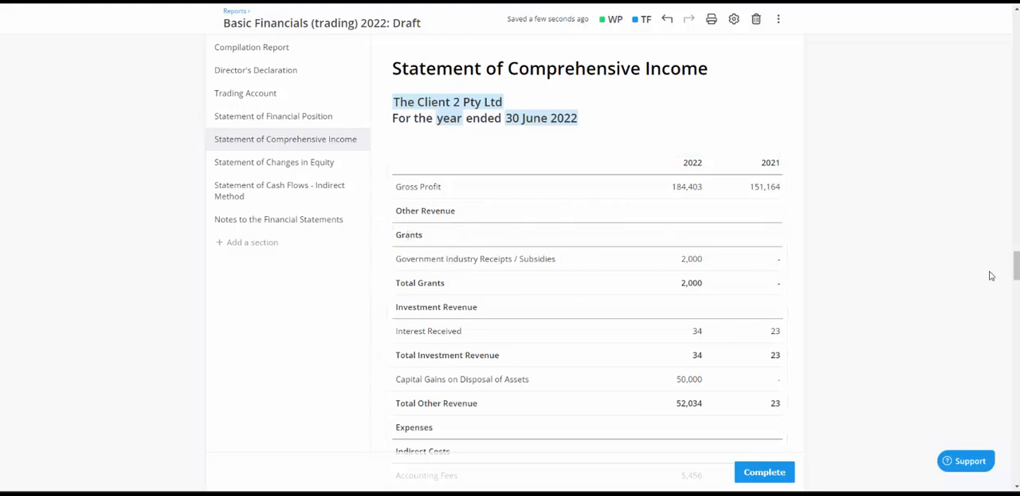
{"action": "left_click_drag", "start_coordinate": [1015, 276], "coordinate": [996, 27]}
{"action": "mouse_move", "coordinate": [701, 56]}
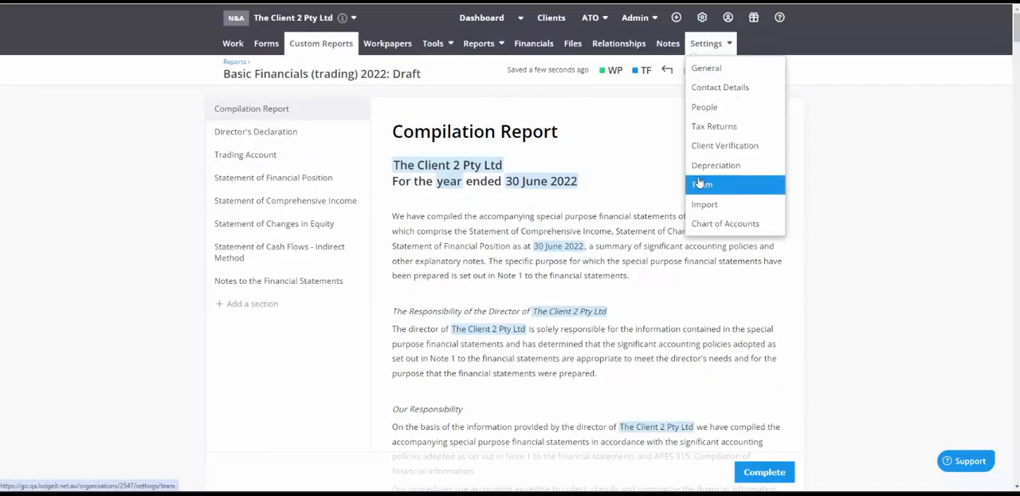
{"action": "left_click", "coordinate": [711, 223]}
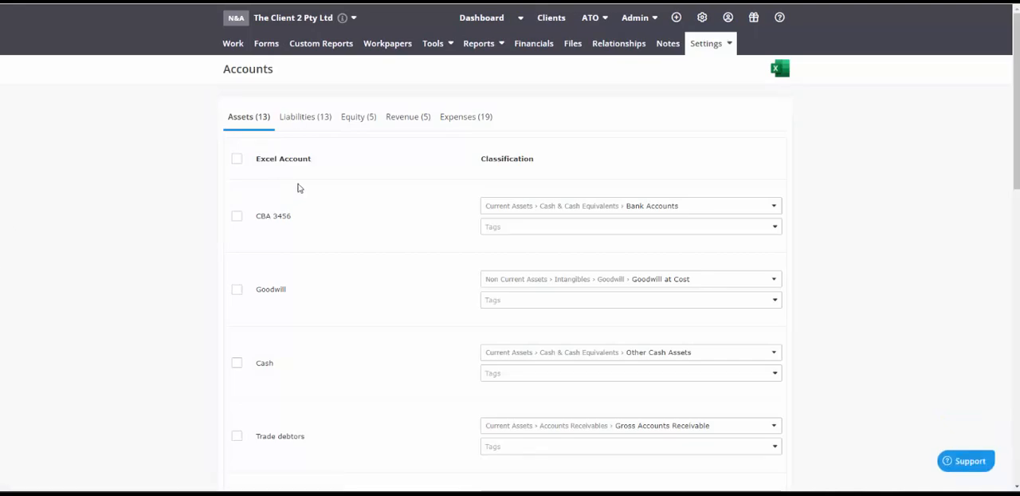
{"action": "left_click", "coordinate": [389, 125]}
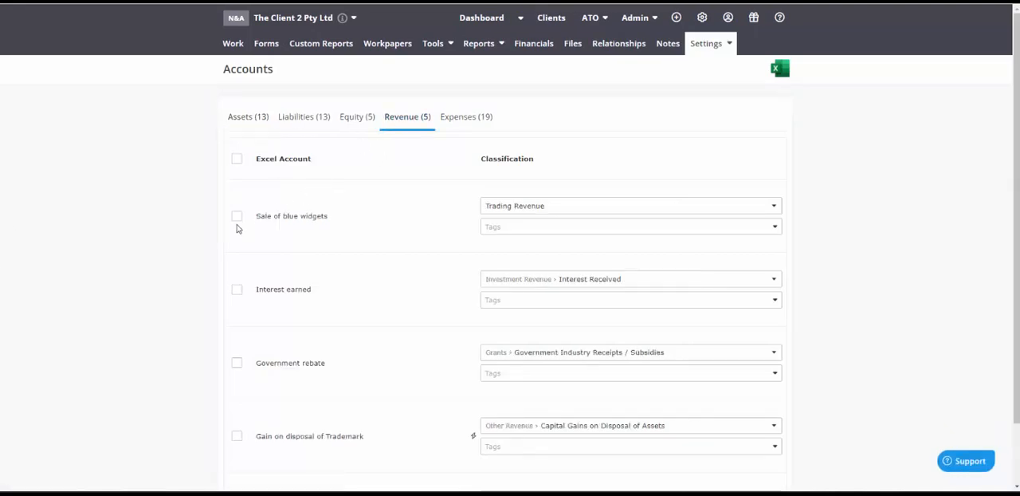
{"action": "left_click", "coordinate": [515, 207]}
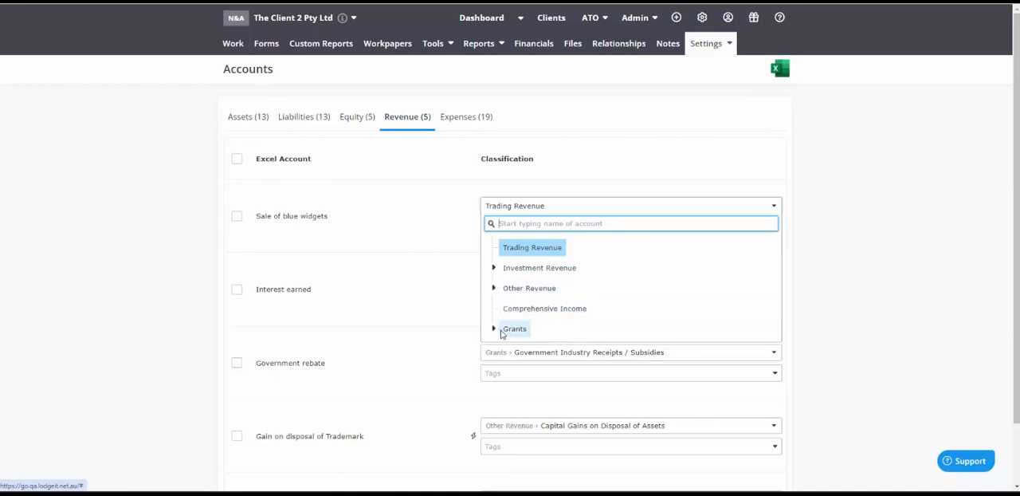
{"action": "left_click", "coordinate": [493, 288]}
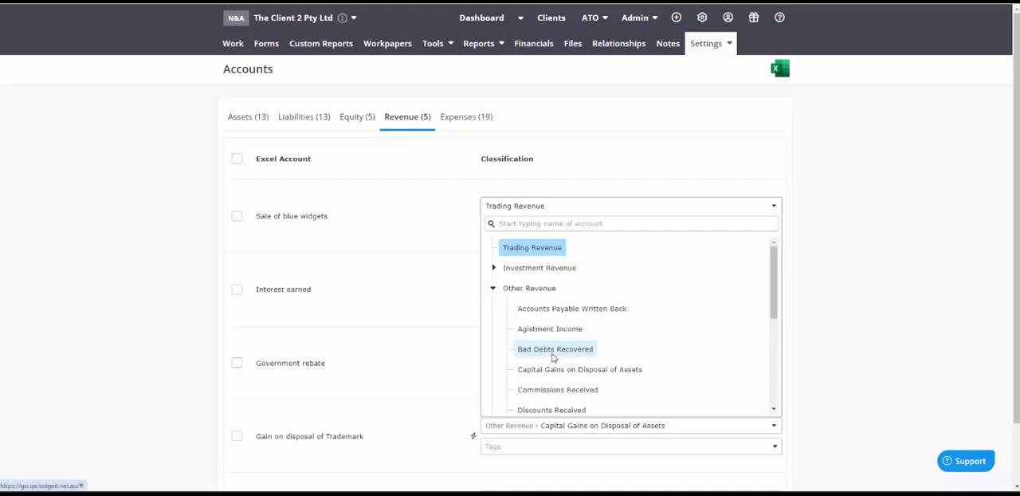
{"action": "left_click", "coordinate": [494, 289]}
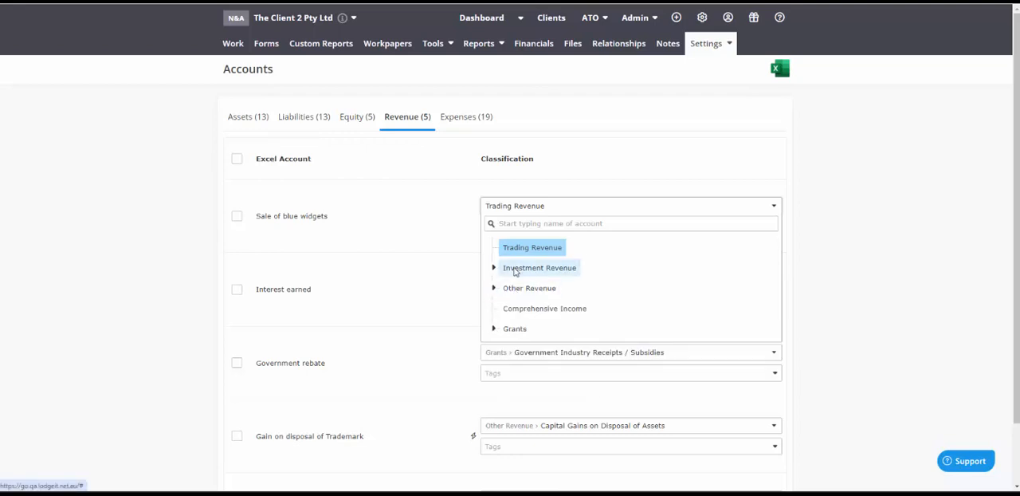
Reopen the Basic Financials (trading) 2022 draft and ungroup Grants and Investment Revenue under Other Revenue in the Statement of Comprehensive Income
{"action": "left_click", "coordinate": [316, 46]}
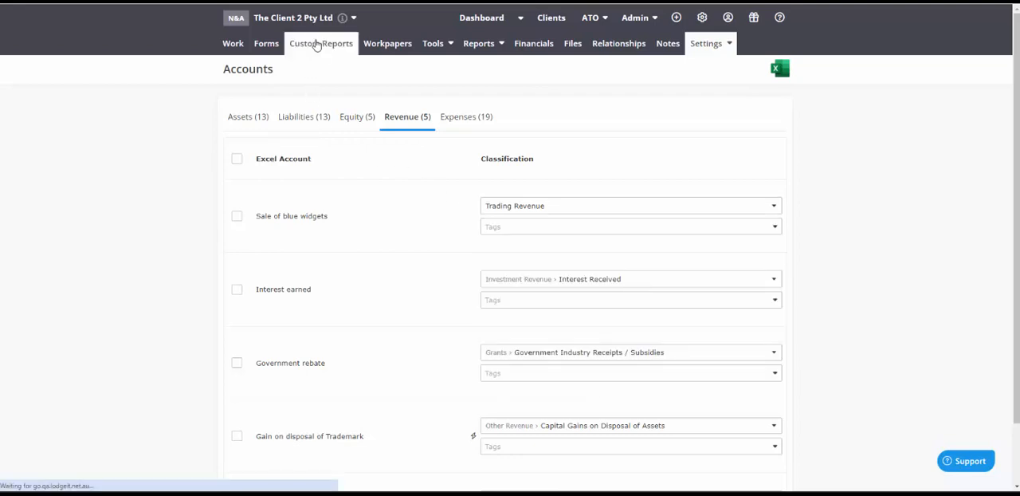
{"action": "left_click", "coordinate": [441, 210]}
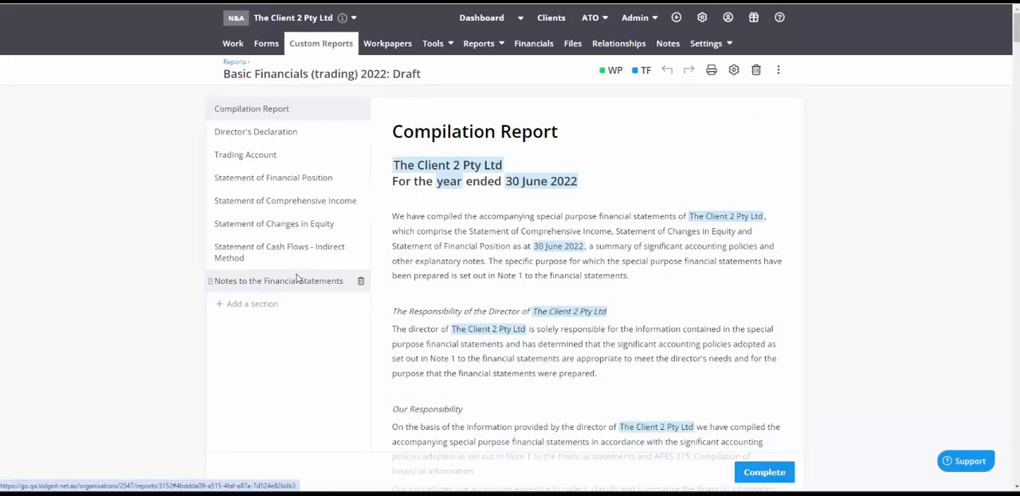
{"action": "left_click", "coordinate": [285, 208]}
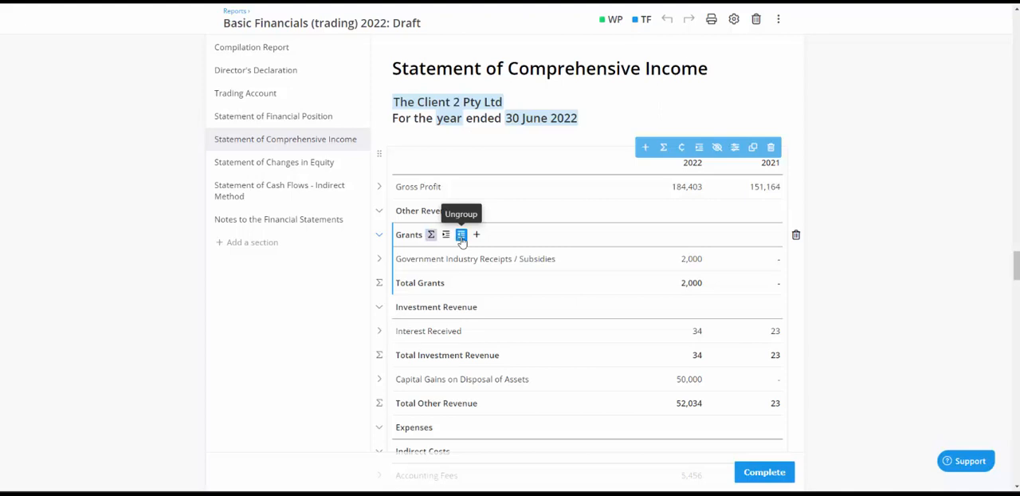
{"action": "left_click", "coordinate": [461, 239]}
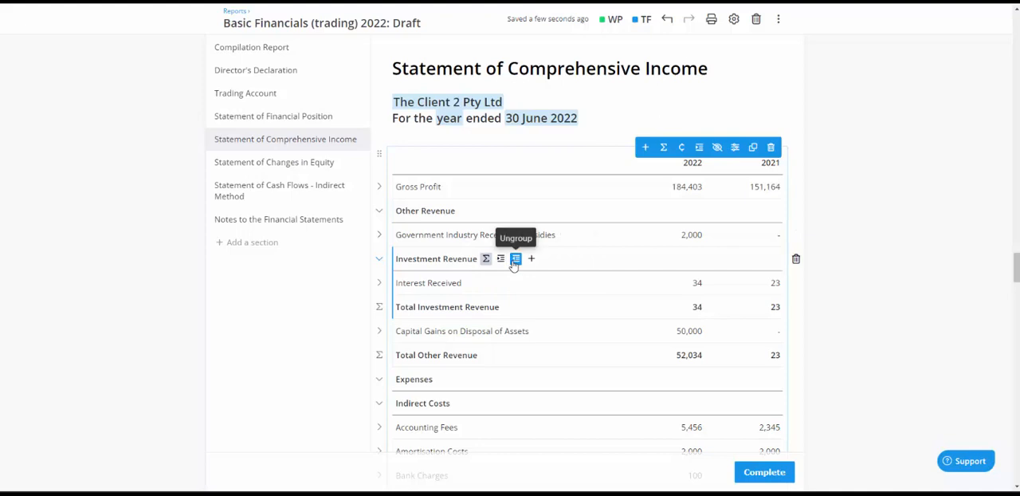
{"action": "left_click", "coordinate": [515, 260]}
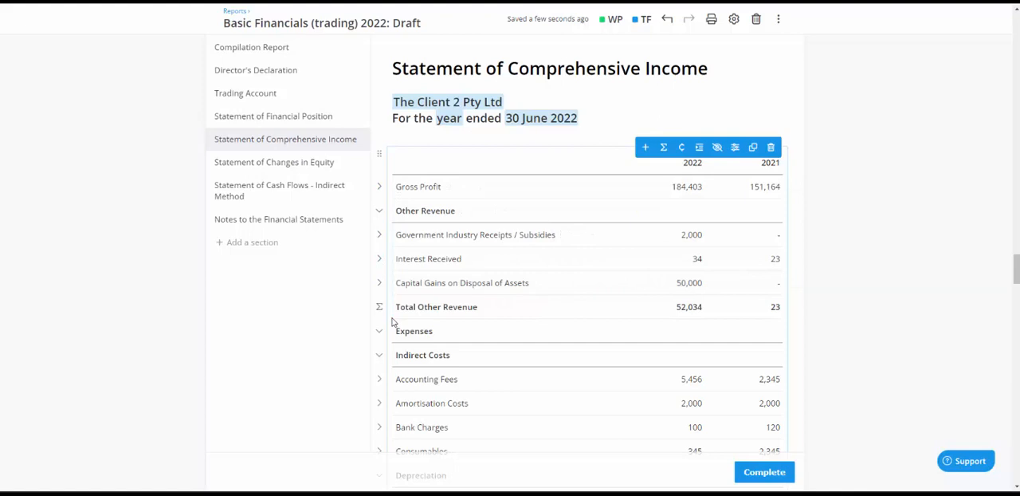
Inspect the line items behind Capital Works Deductions and Motor Vehicle Depreciation in the Depreciation group, collapsing both again
{"action": "scroll", "coordinate": [392, 321], "scroll_direction": "down", "scroll_amount": 1}
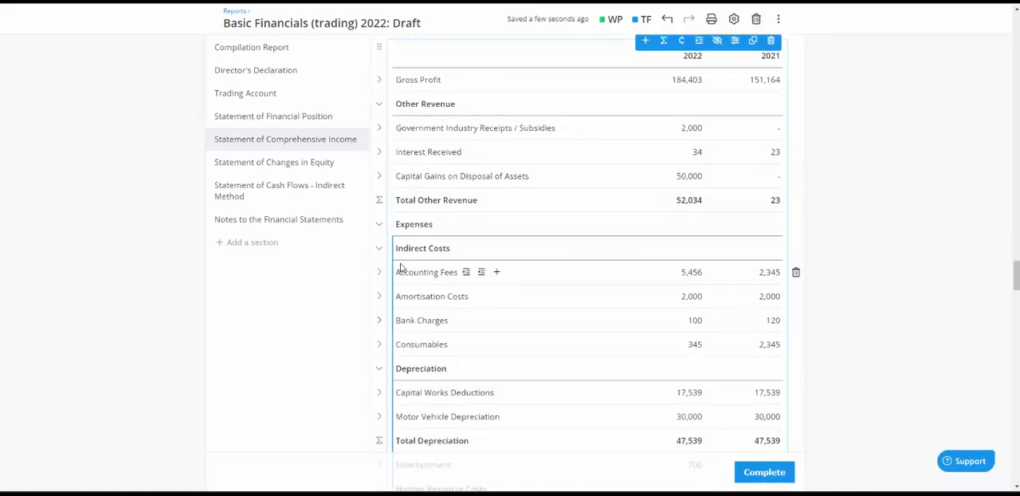
{"action": "scroll", "coordinate": [391, 308], "scroll_direction": "down", "scroll_amount": 1}
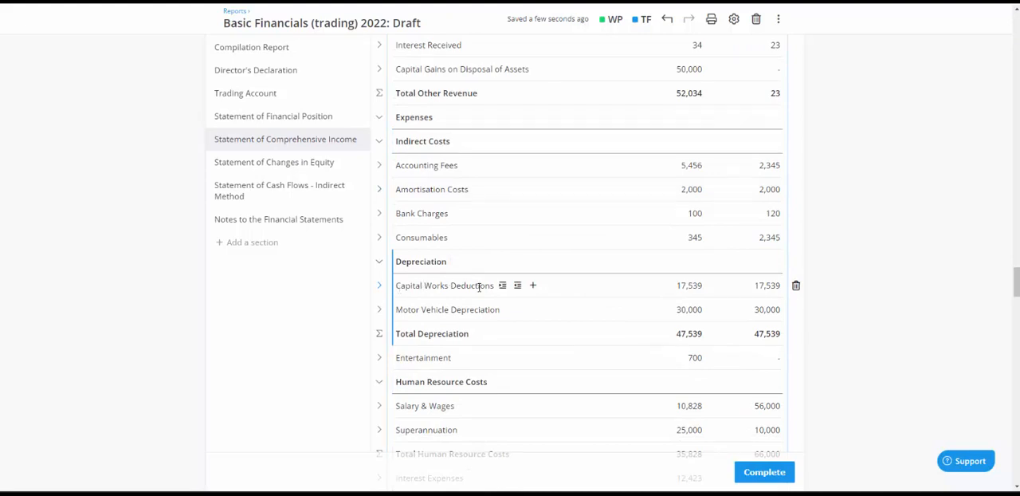
{"action": "left_click", "coordinate": [380, 287]}
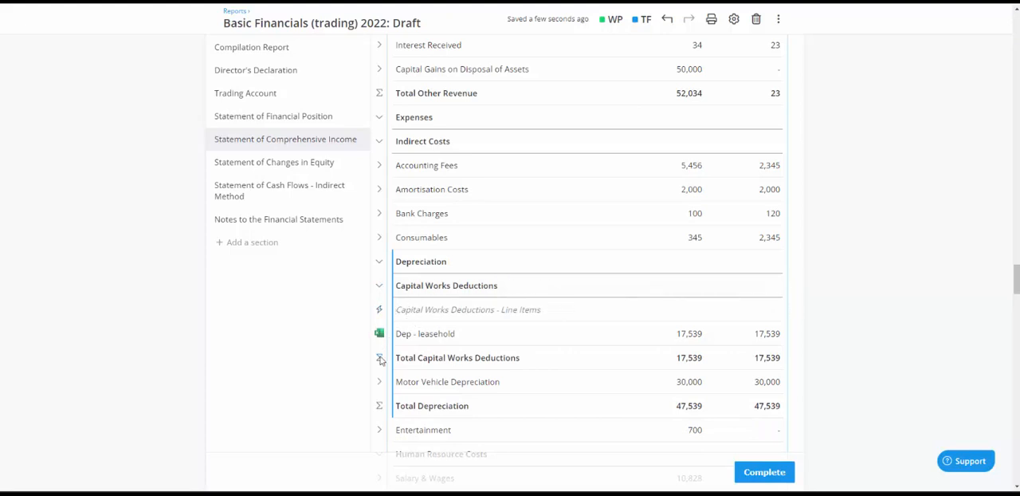
{"action": "scroll", "coordinate": [380, 354], "scroll_direction": "down", "scroll_amount": 2}
{"action": "left_click", "coordinate": [379, 222]}
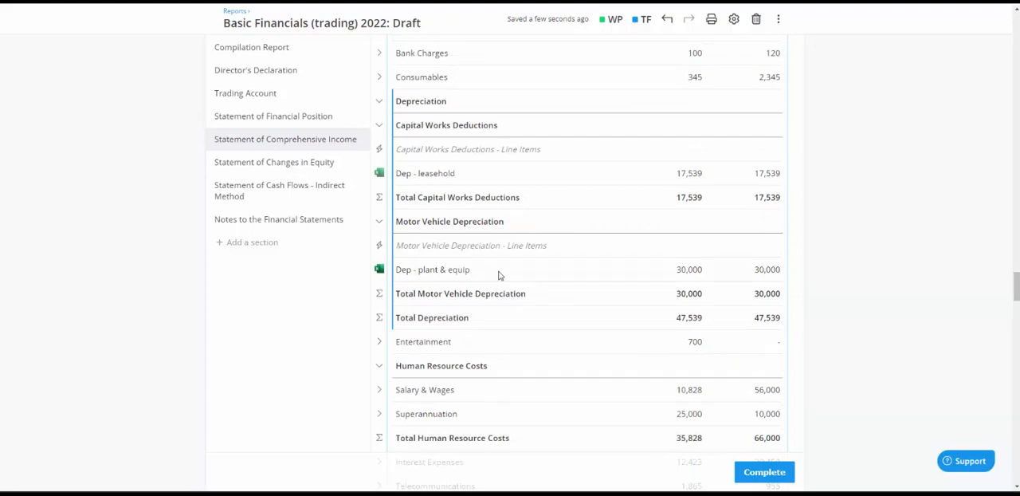
{"action": "left_click", "coordinate": [380, 126]}
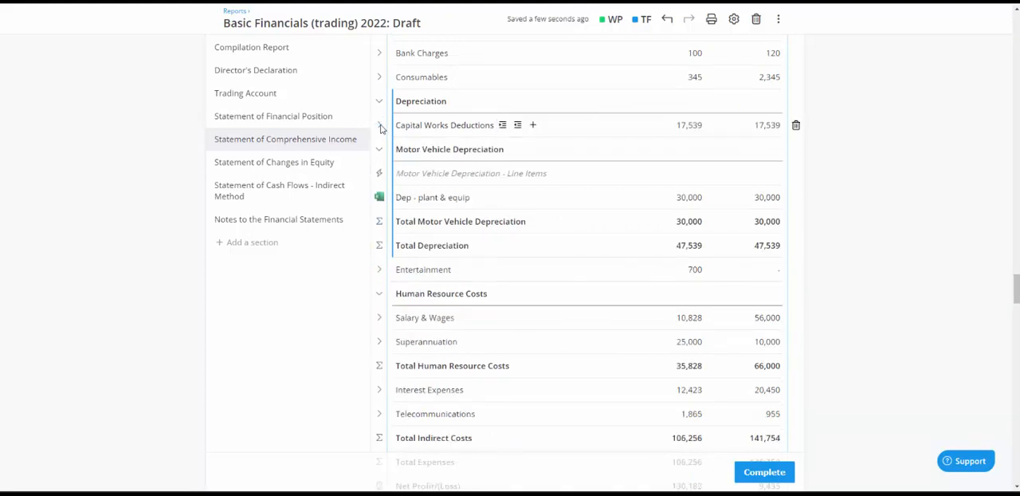
{"action": "left_click", "coordinate": [379, 150]}
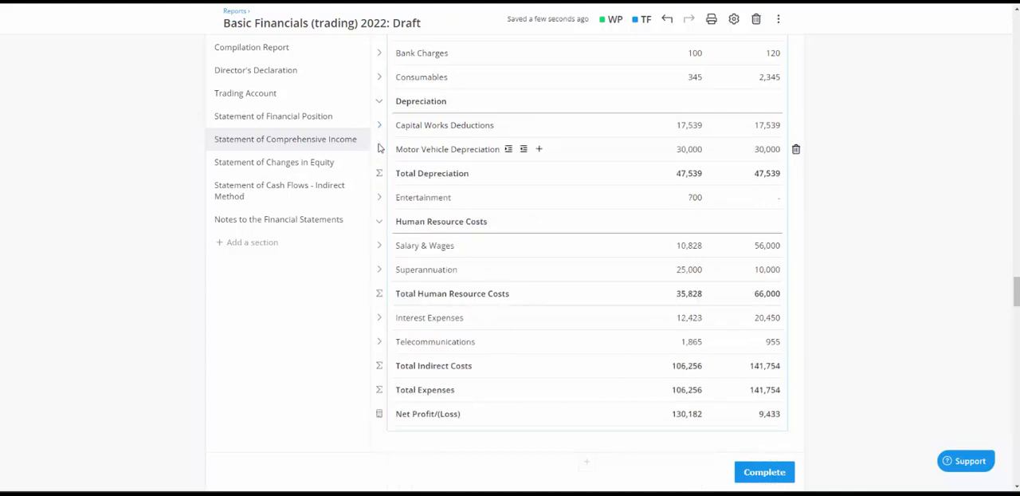
Collapse the Depreciation group into a single line and ungroup Human Resource Costs under Indirect Costs
{"action": "left_click", "coordinate": [379, 102]}
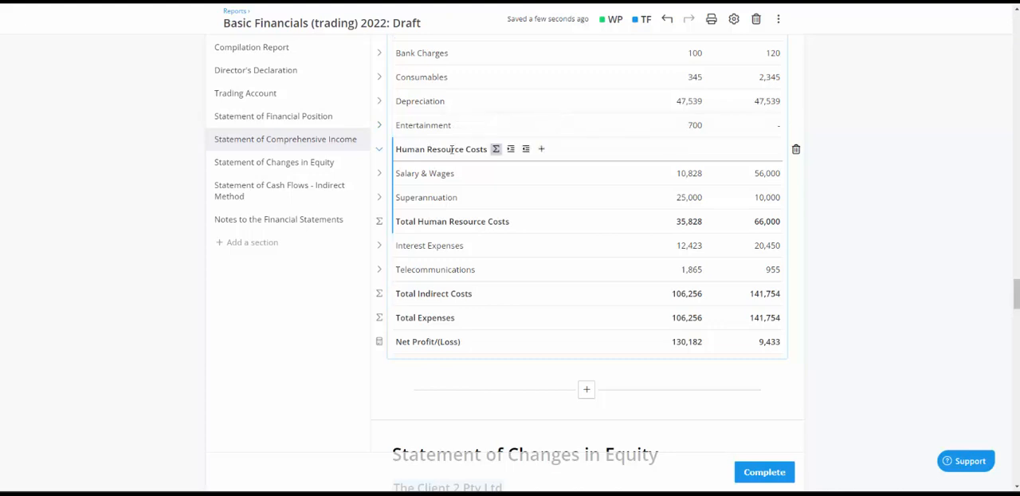
{"action": "left_click", "coordinate": [525, 149]}
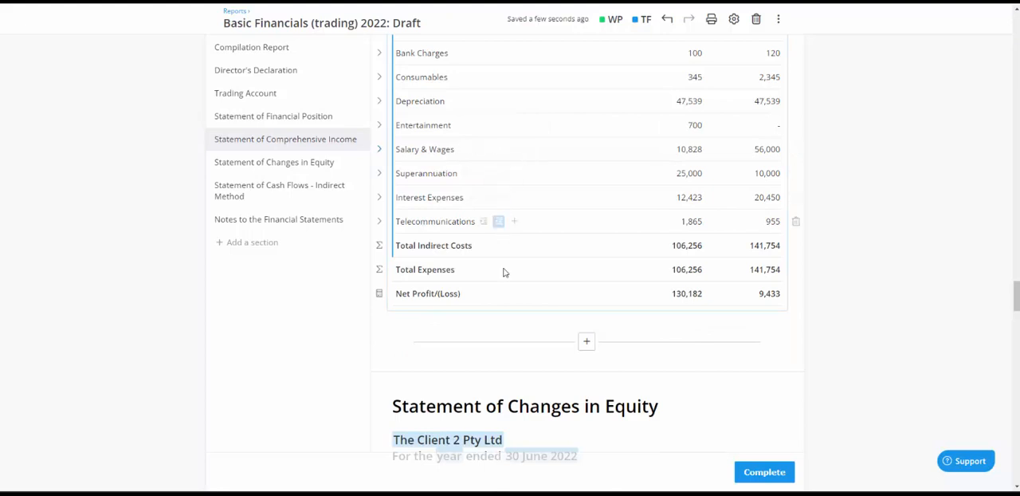
{"action": "scroll", "coordinate": [438, 319], "scroll_direction": "up", "scroll_amount": 2}
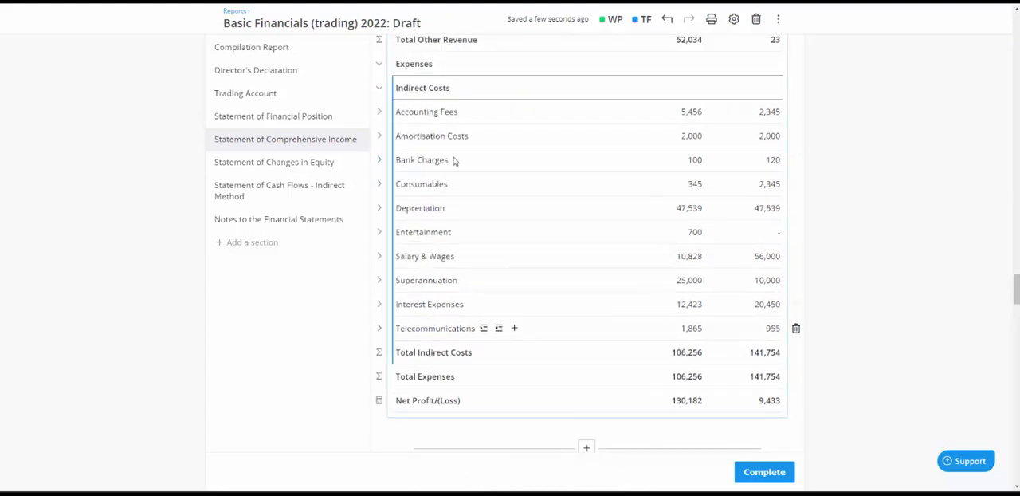
Look through the Statement of Changes in Equity and delete the Statement of Cash Flows - Indirect Method section from the report
{"action": "scroll", "coordinate": [454, 182], "scroll_direction": "up", "scroll_amount": 2}
{"action": "scroll", "coordinate": [390, 192], "scroll_direction": "down", "scroll_amount": 3}
{"action": "scroll", "coordinate": [391, 191], "scroll_direction": "down", "scroll_amount": 3}
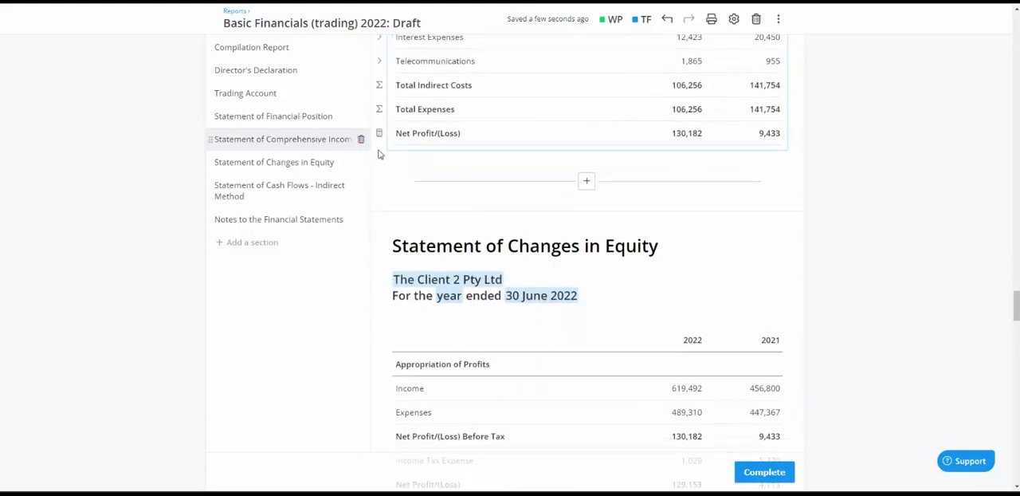
{"action": "scroll", "coordinate": [420, 272], "scroll_direction": "down", "scroll_amount": 3}
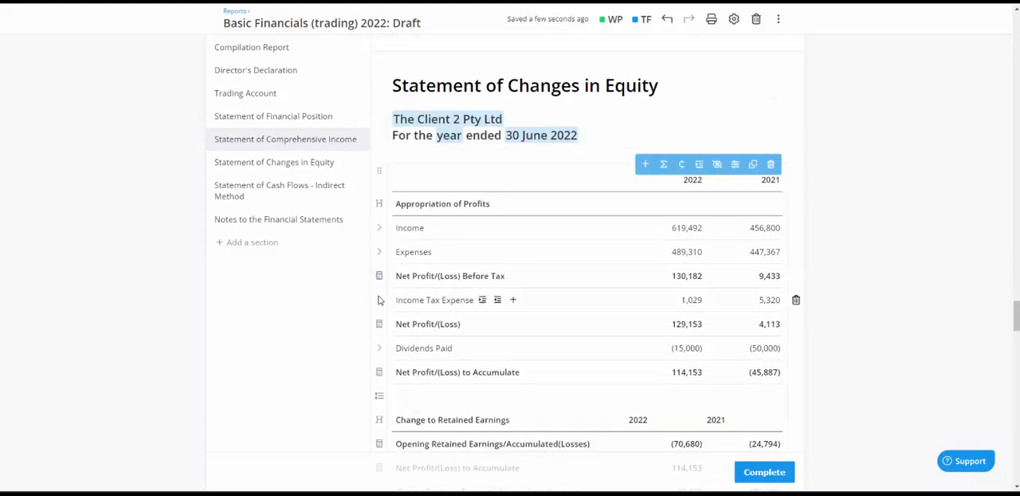
{"action": "scroll", "coordinate": [321, 359], "scroll_direction": "down", "scroll_amount": 7}
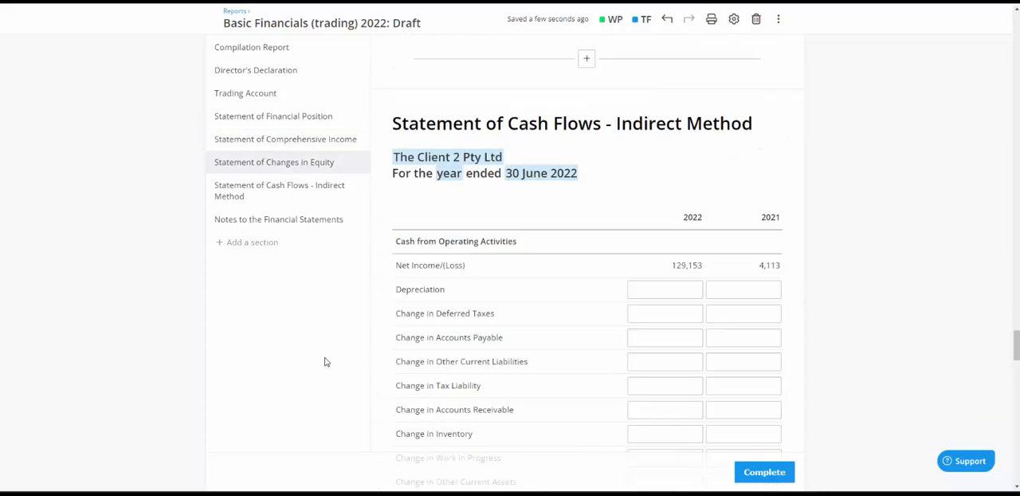
{"action": "scroll", "coordinate": [327, 361], "scroll_direction": "down", "scroll_amount": 2}
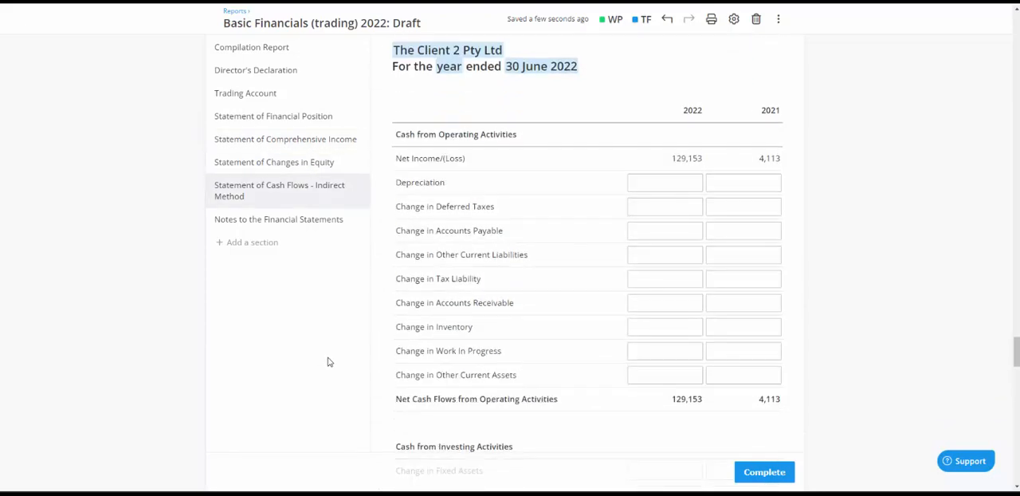
{"action": "scroll", "coordinate": [329, 361], "scroll_direction": "up", "scroll_amount": 1}
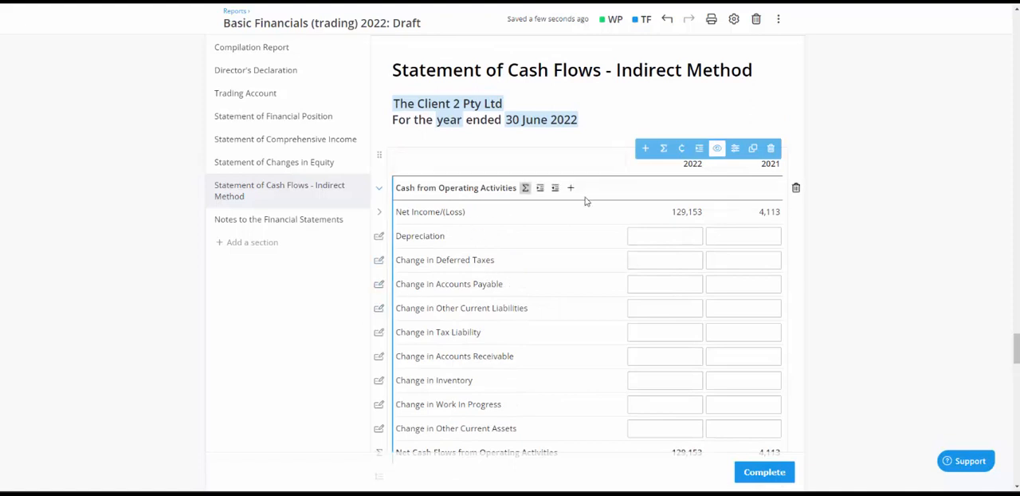
{"action": "scroll", "coordinate": [585, 200], "scroll_direction": "down", "scroll_amount": 2}
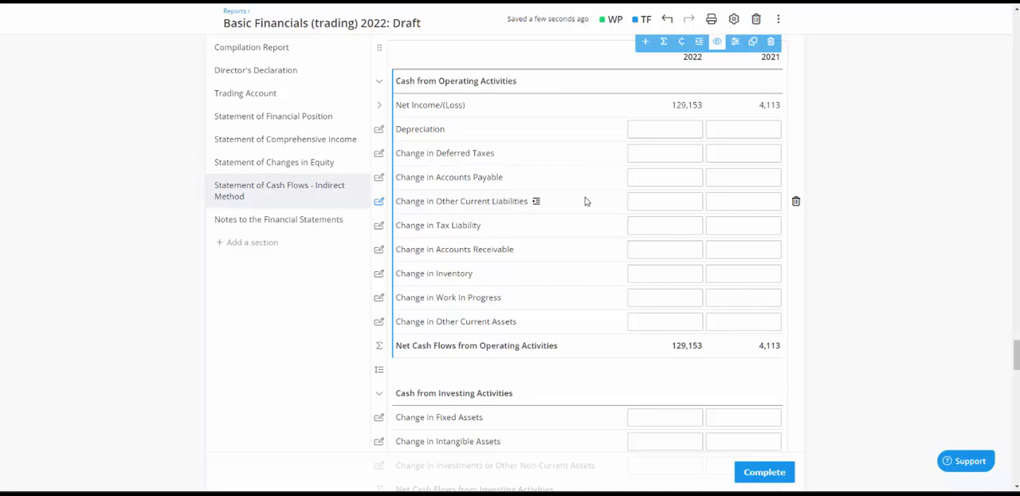
{"action": "scroll", "coordinate": [584, 200], "scroll_direction": "up", "scroll_amount": 2}
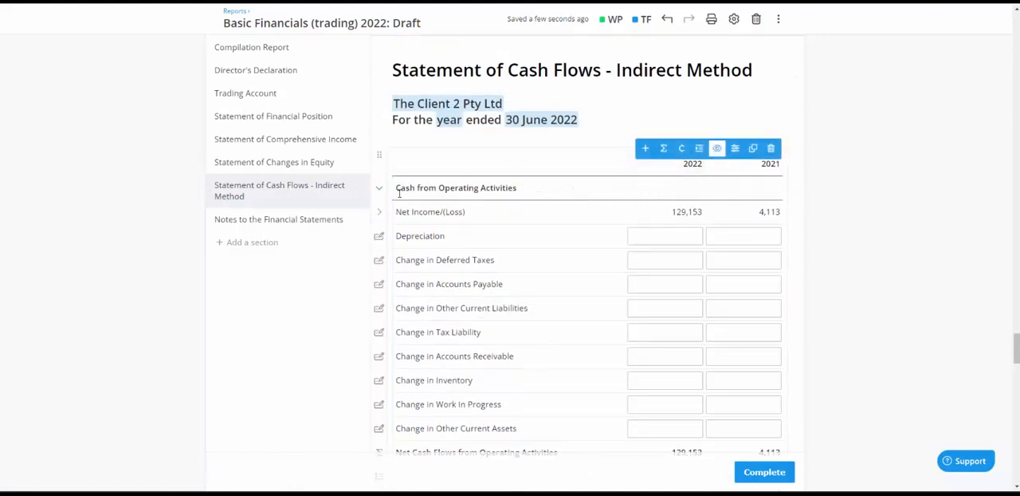
{"action": "left_click", "coordinate": [360, 194]}
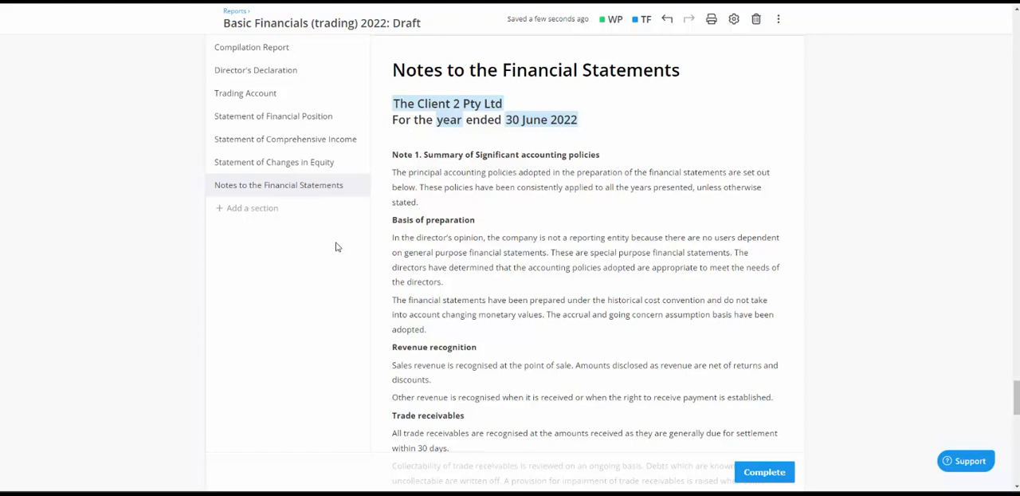
Revisit the Statement of Comprehensive Income, check the practice's branding logo and primary colour settings, and return to the report draft
{"action": "left_click", "coordinate": [309, 139]}
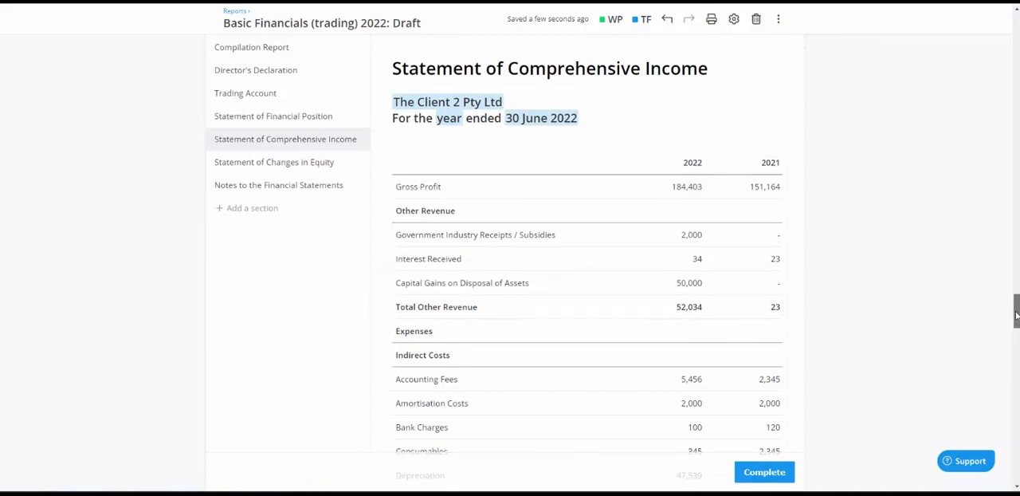
{"action": "left_click_drag", "start_coordinate": [1016, 315], "coordinate": [1004, 24]}
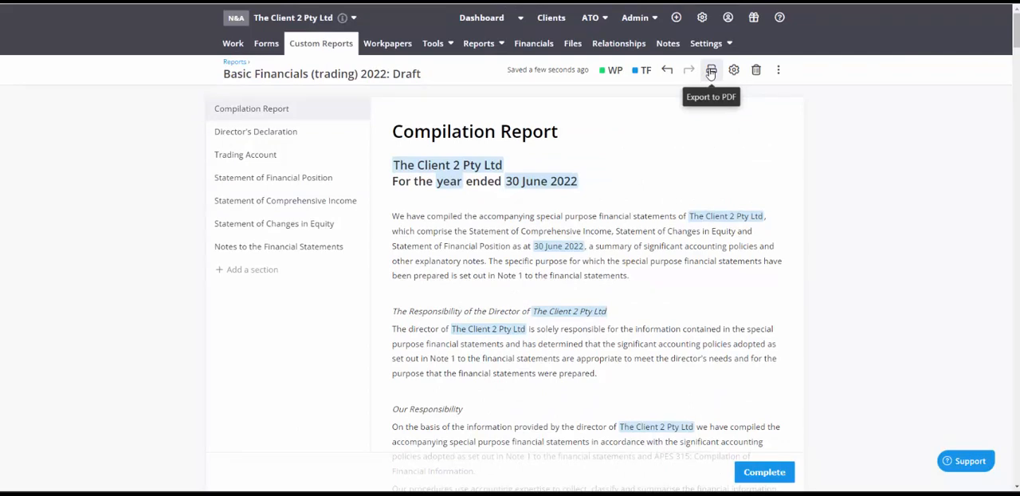
{"action": "left_click", "coordinate": [702, 17]}
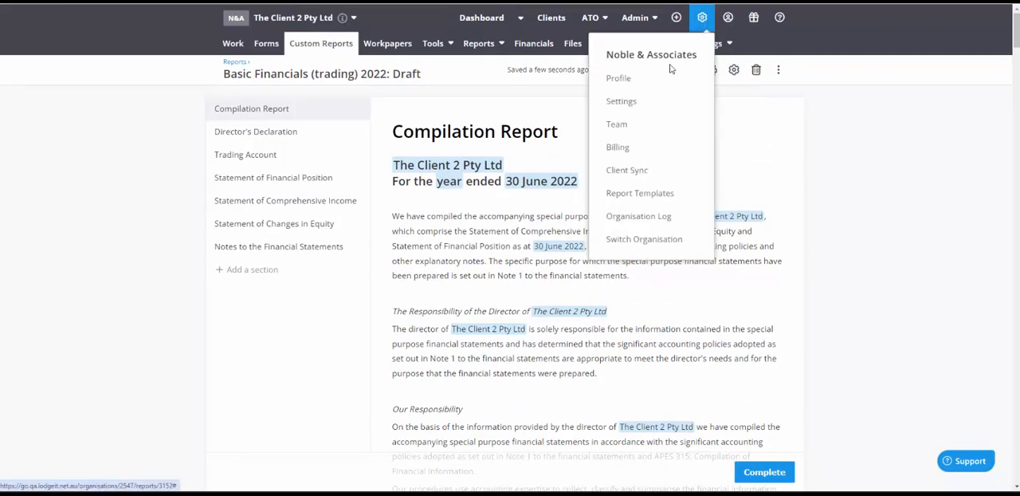
{"action": "left_click", "coordinate": [624, 110]}
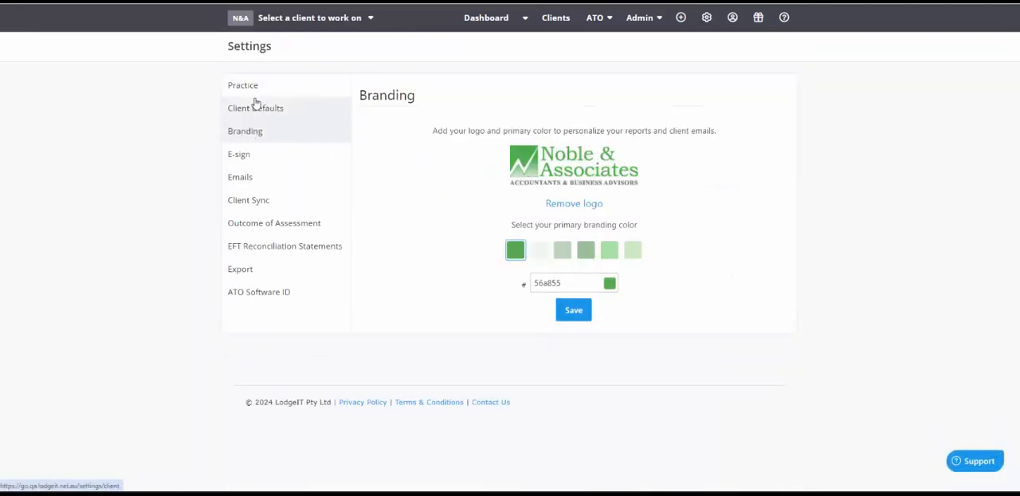
{"action": "left_click", "coordinate": [705, 19]}
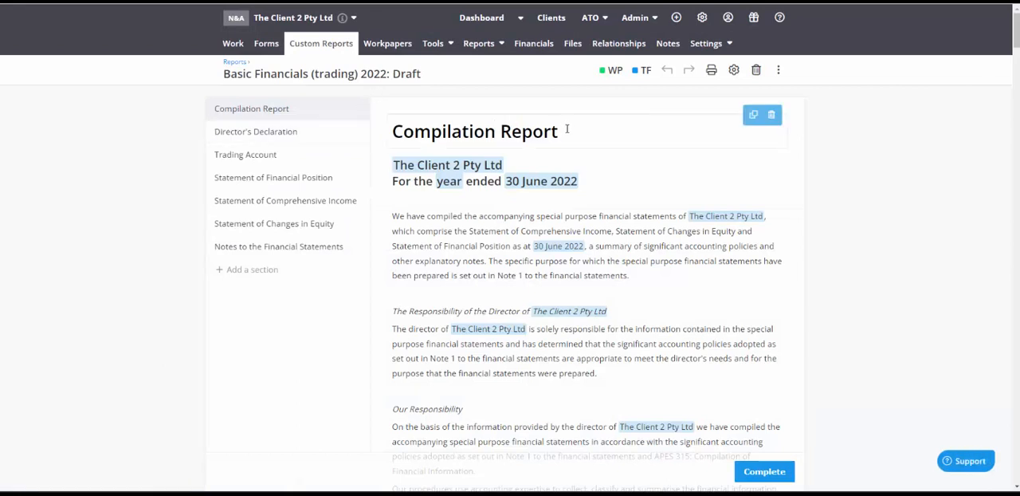
Download the report as a PDF with title page, contents page, page numbers, headers and footers, and depreciation schedules, without a draft watermark, and open it
{"action": "left_click", "coordinate": [709, 70]}
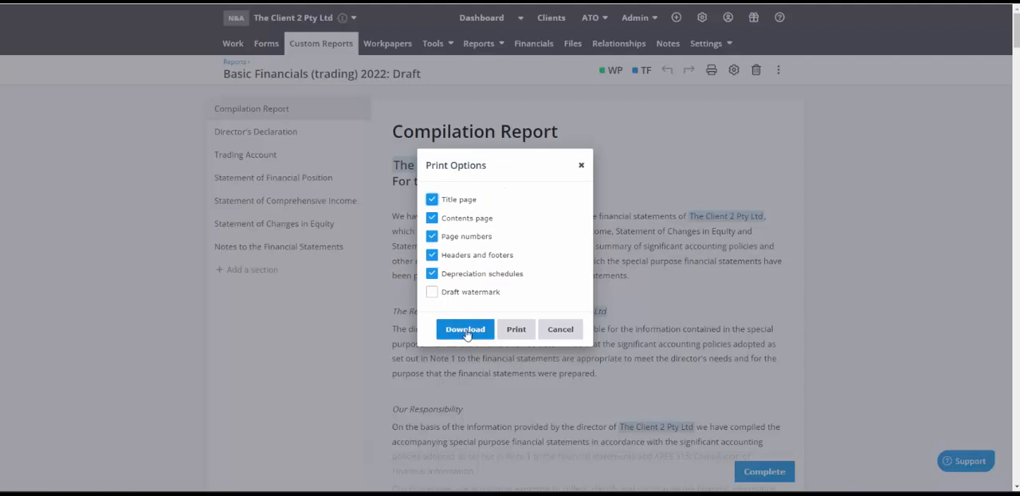
{"action": "left_click", "coordinate": [465, 330]}
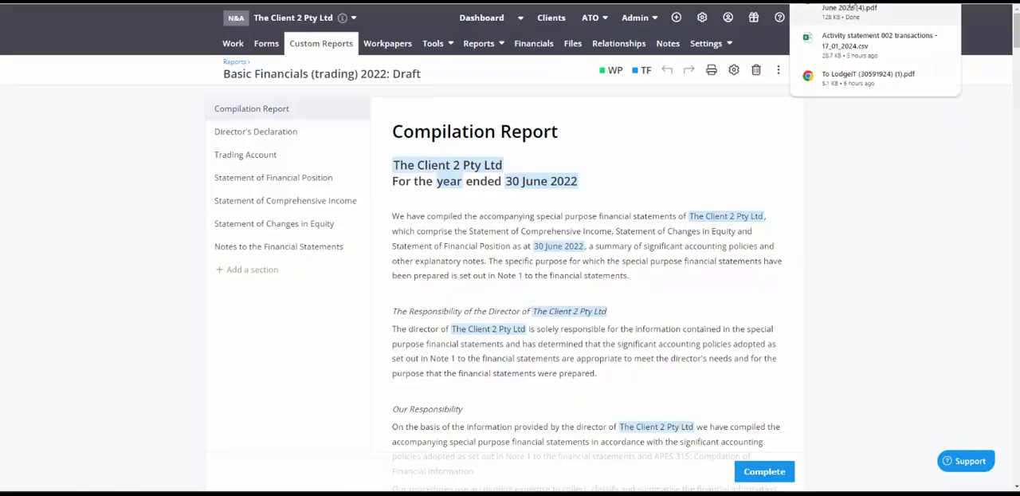
{"action": "left_click", "coordinate": [851, 8]}
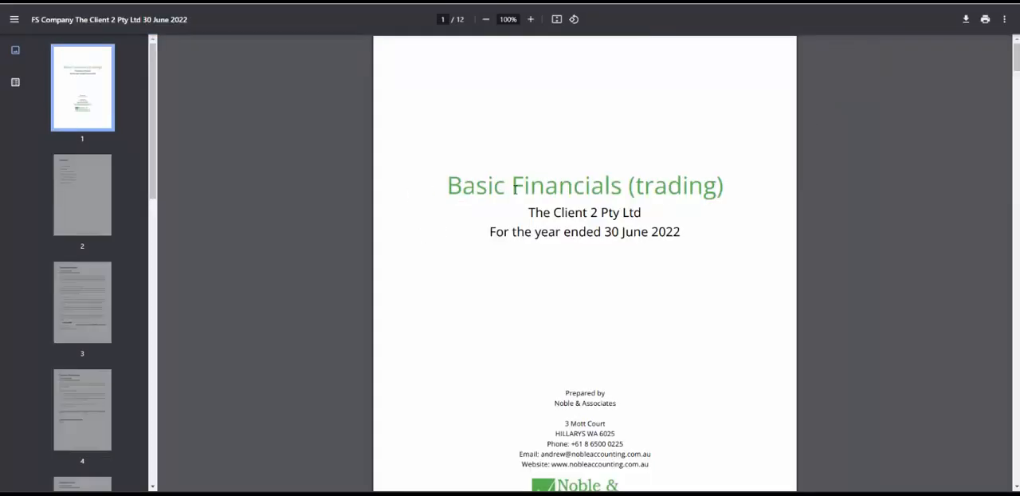
Examine the PDF's title page, contents, Compilation Report, Director's Declaration, Trading Account and Statement of Financial Position
{"action": "scroll", "coordinate": [483, 286], "scroll_direction": "down", "scroll_amount": 2}
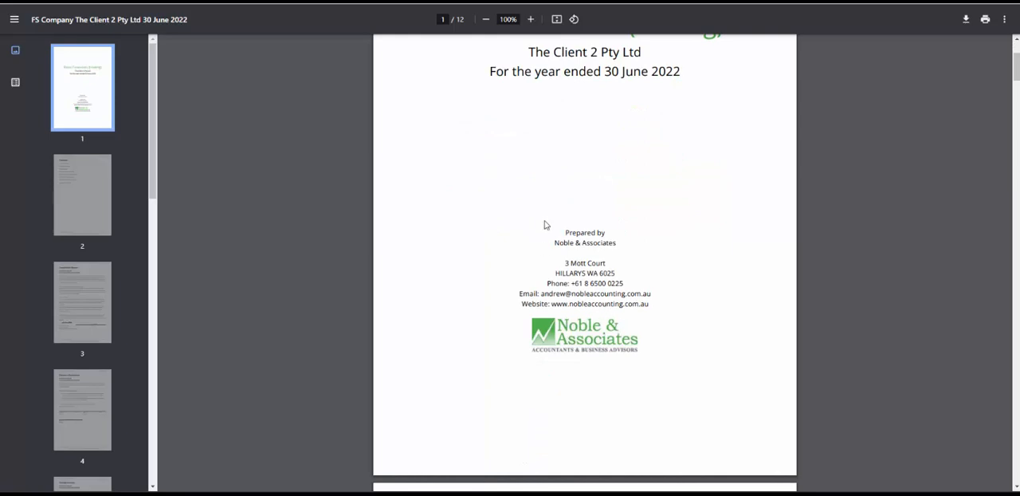
{"action": "scroll", "coordinate": [485, 314], "scroll_direction": "down", "scroll_amount": 9}
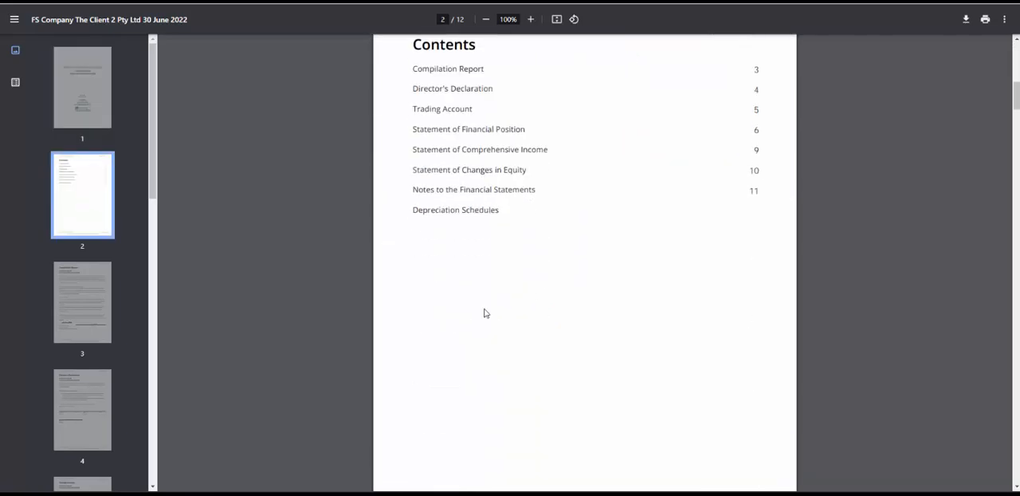
{"action": "scroll", "coordinate": [476, 340], "scroll_direction": "down", "scroll_amount": 9}
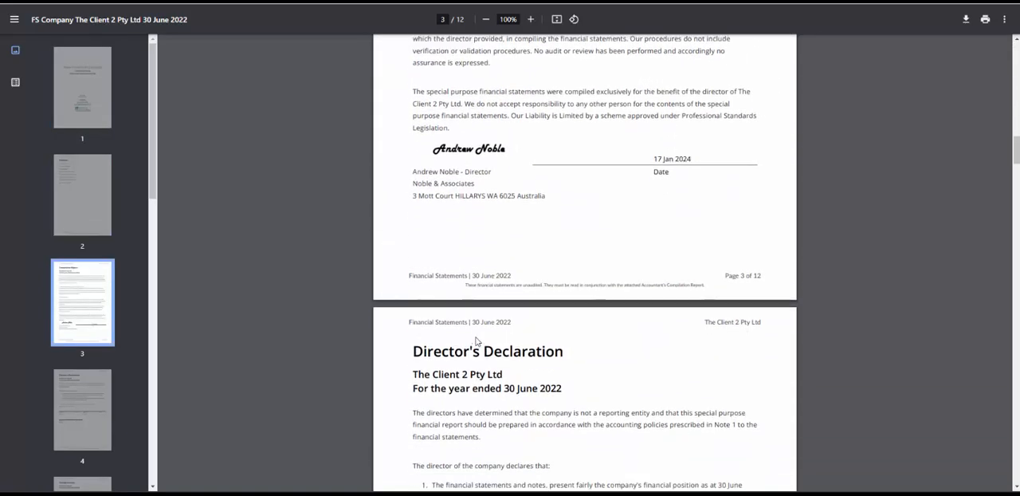
{"action": "scroll", "coordinate": [477, 340], "scroll_direction": "down", "scroll_amount": 9}
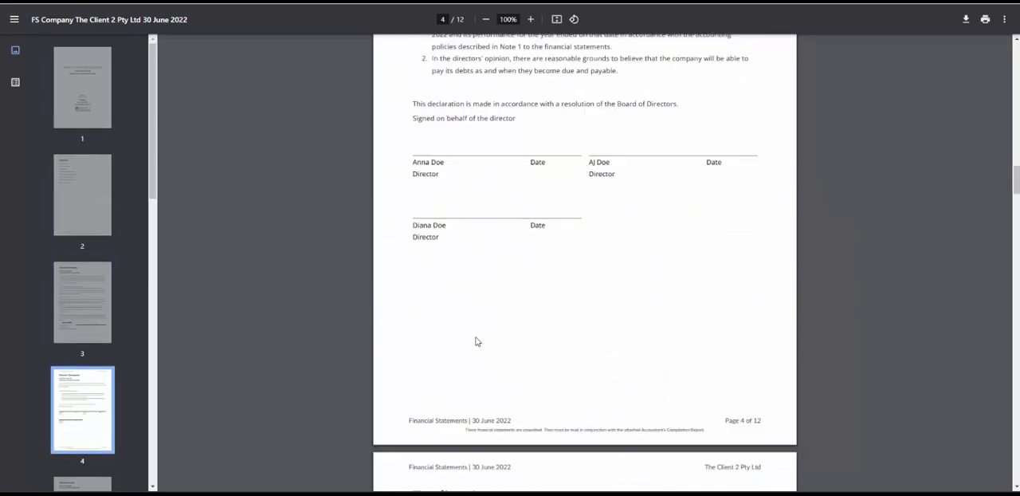
{"action": "scroll", "coordinate": [477, 341], "scroll_direction": "down", "scroll_amount": 3}
{"action": "scroll", "coordinate": [476, 340], "scroll_direction": "up", "scroll_amount": 3}
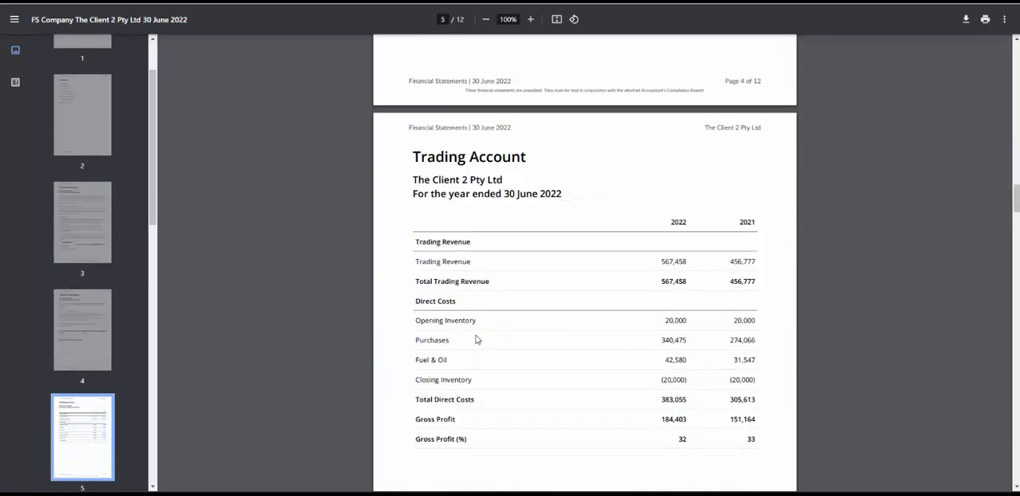
{"action": "scroll", "coordinate": [477, 341], "scroll_direction": "down", "scroll_amount": 9}
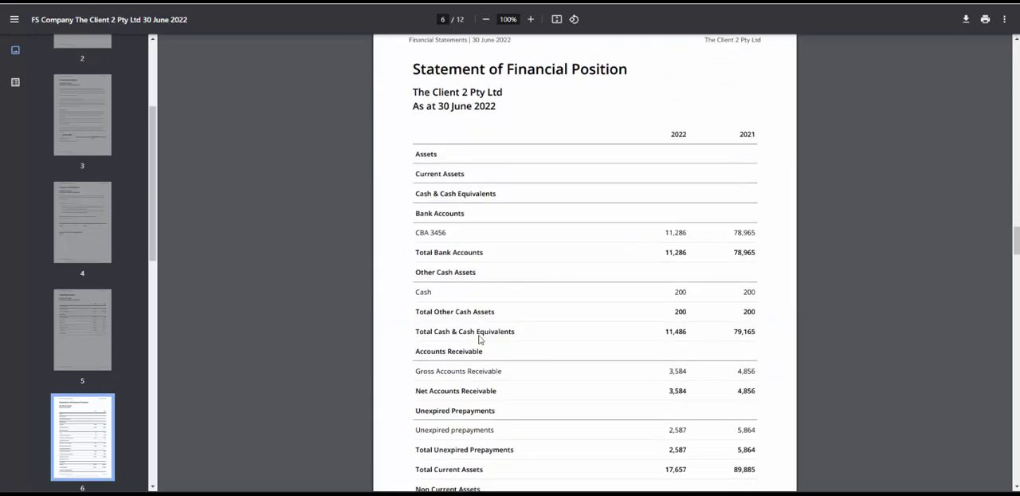
{"action": "scroll", "coordinate": [479, 339], "scroll_direction": "down", "scroll_amount": 15}
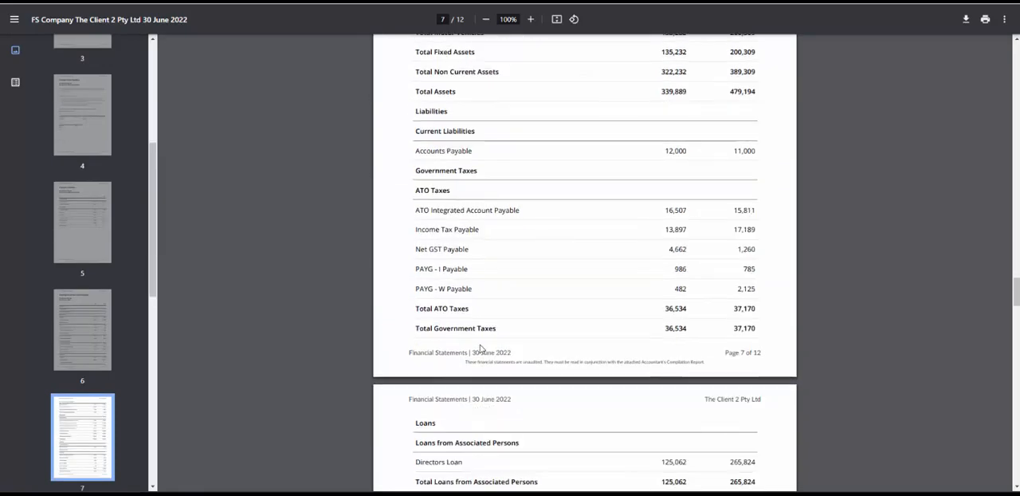
Examine the PDF's Statement of Comprehensive Income, its unaudited-statements footer and the Notes to the Financial Statements
{"action": "scroll", "coordinate": [479, 341], "scroll_direction": "down", "scroll_amount": 15}
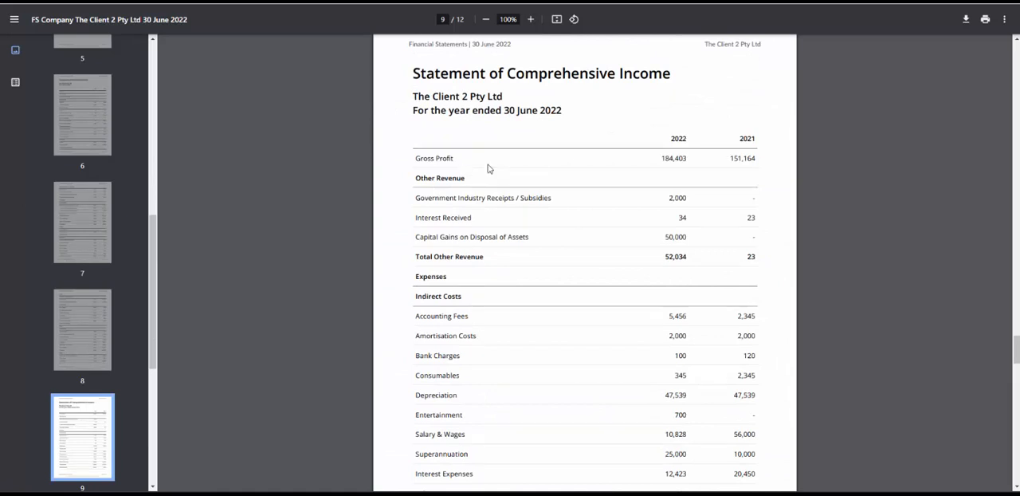
{"action": "scroll", "coordinate": [458, 277], "scroll_direction": "down", "scroll_amount": 2}
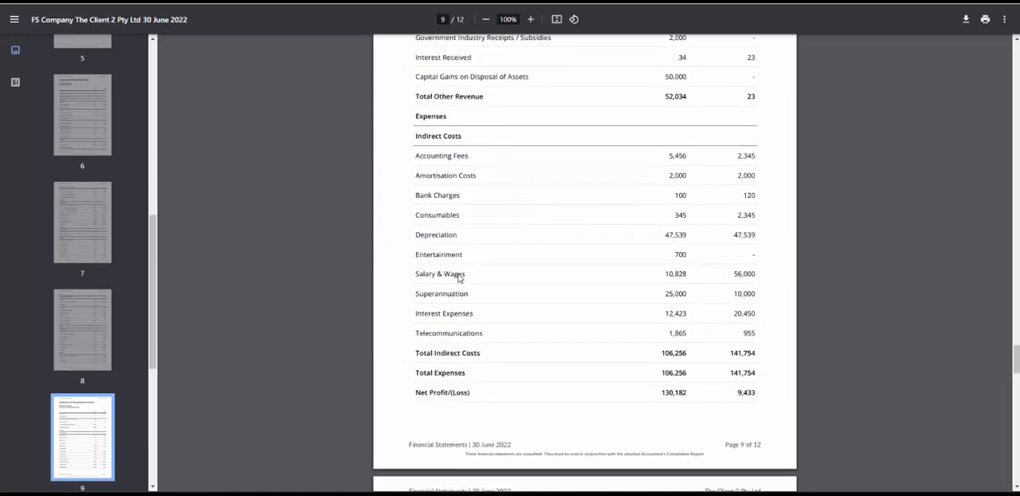
{"action": "scroll", "coordinate": [459, 277], "scroll_direction": "up", "scroll_amount": 3}
{"action": "scroll", "coordinate": [498, 376], "scroll_direction": "down", "scroll_amount": 5}
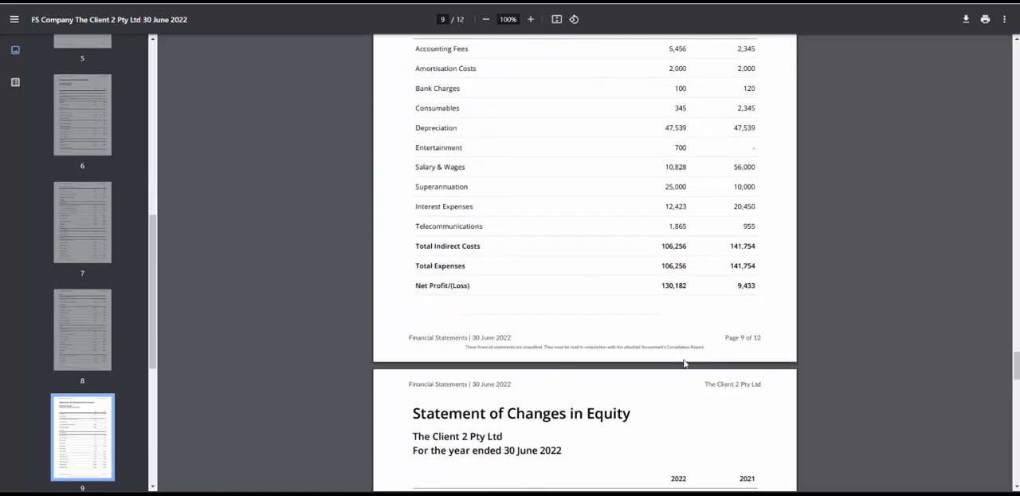
{"action": "left_click_drag", "start_coordinate": [706, 349], "coordinate": [457, 344]}
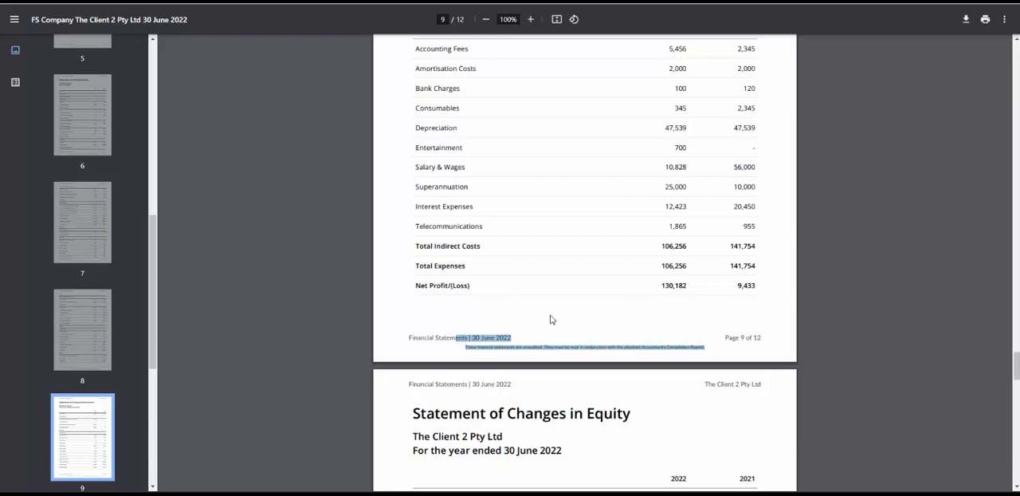
{"action": "scroll", "coordinate": [551, 321], "scroll_direction": "down", "scroll_amount": 15}
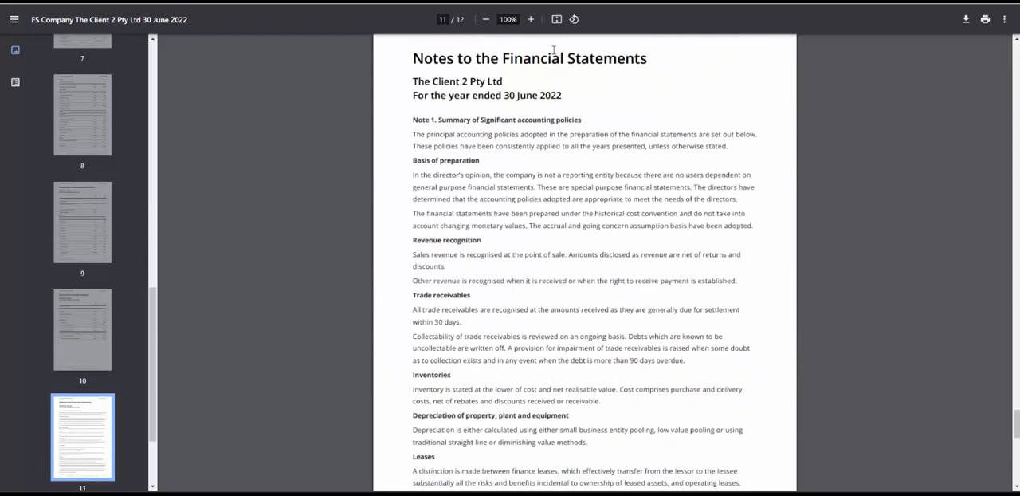
{"action": "scroll", "coordinate": [559, 221], "scroll_direction": "down", "scroll_amount": 3}
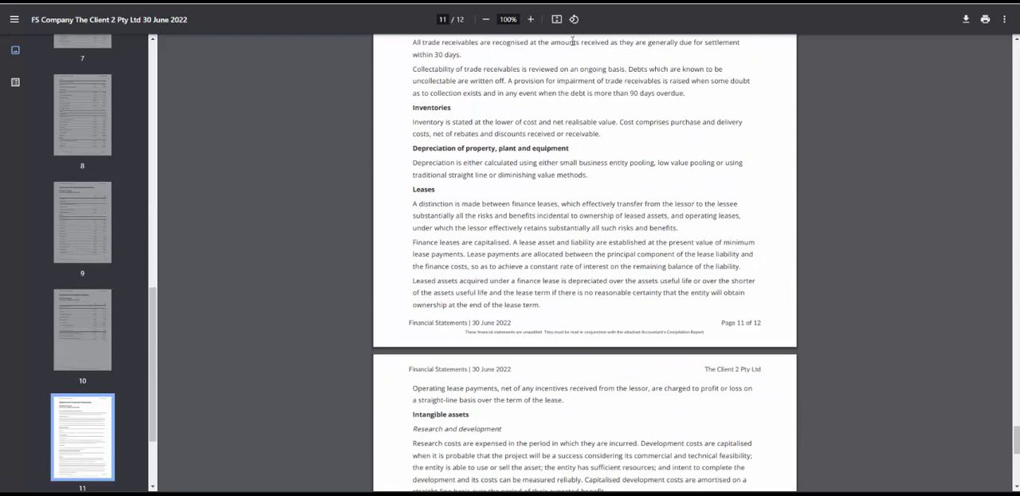
Back in the report draft, add the line "Contingent Liabilities" after the Provisions paragraph in the Notes to the Financial Statements, with a blank line above it
{"action": "left_click", "coordinate": [480, 1]}
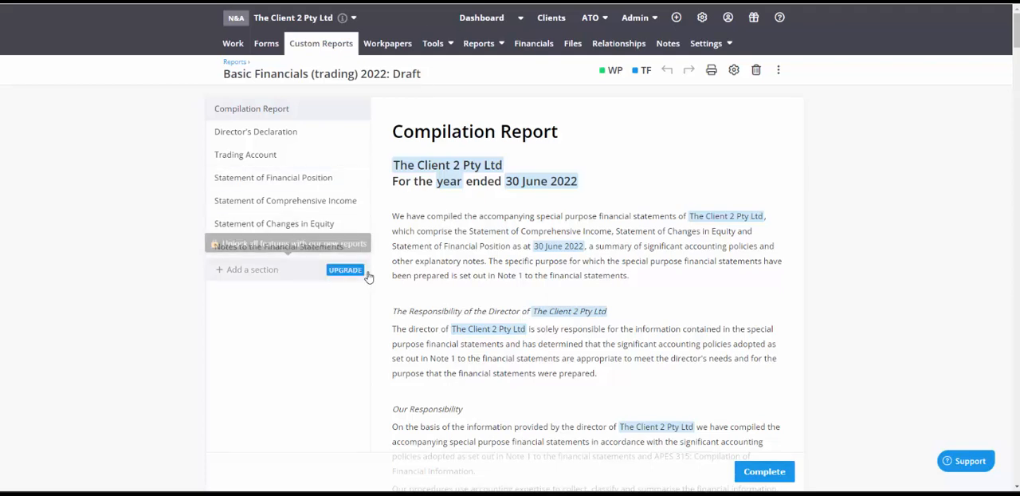
{"action": "left_click", "coordinate": [301, 246]}
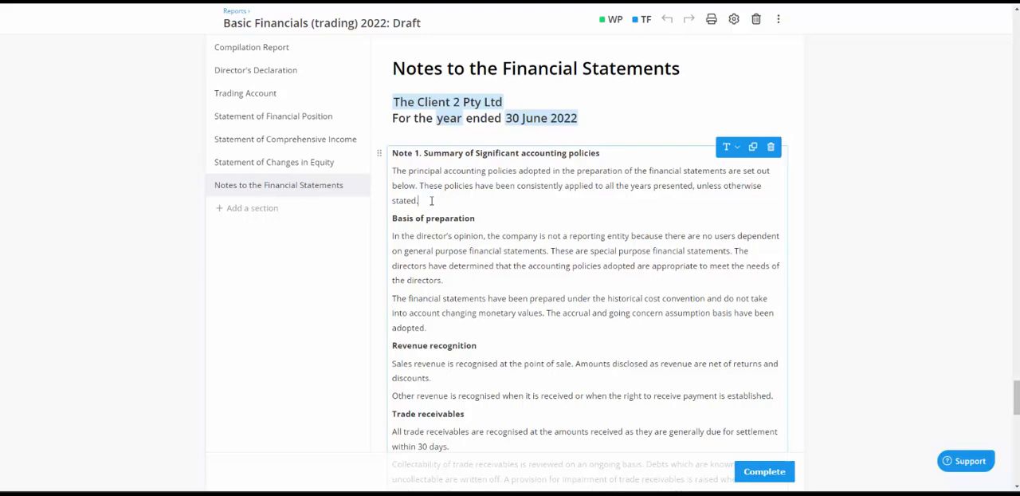
{"action": "scroll", "coordinate": [499, 257], "scroll_direction": "down", "scroll_amount": 10}
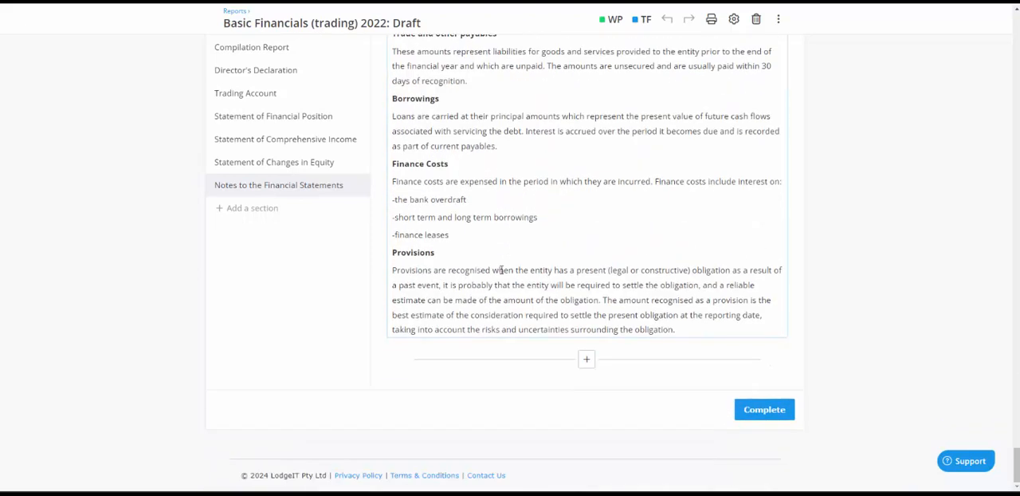
{"action": "left_click", "coordinate": [690, 329]}
{"action": "key", "text": "Return"}
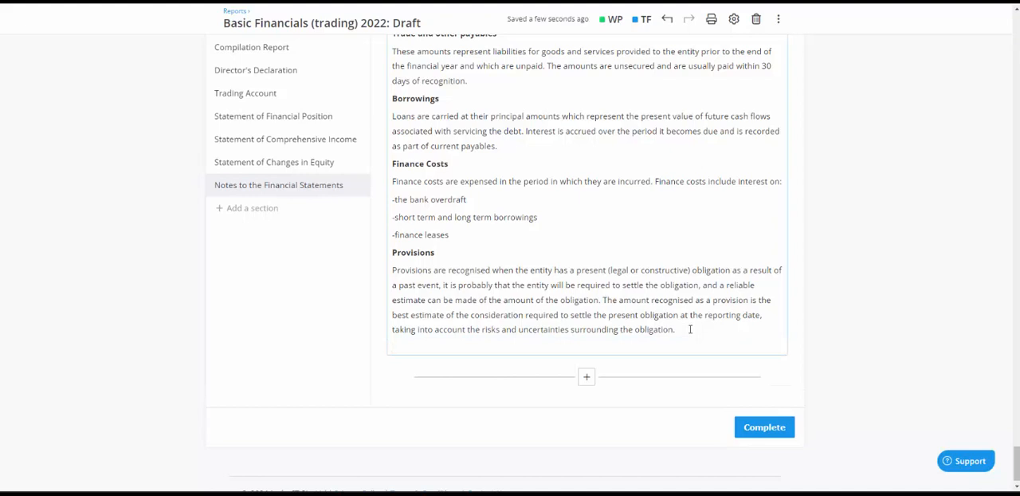
{"action": "type", "text": "Contingent Liabilities"}
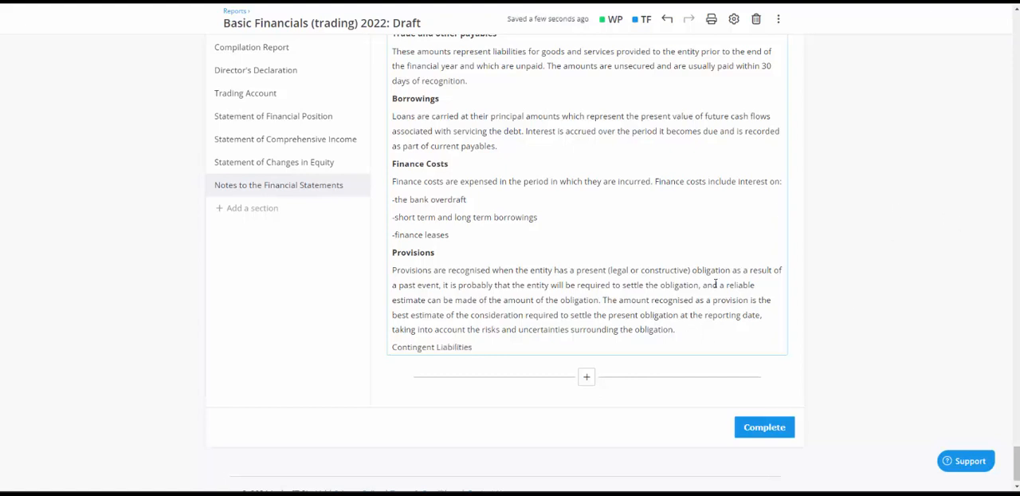
{"action": "left_click", "coordinate": [698, 336]}
{"action": "key", "text": "Return"}
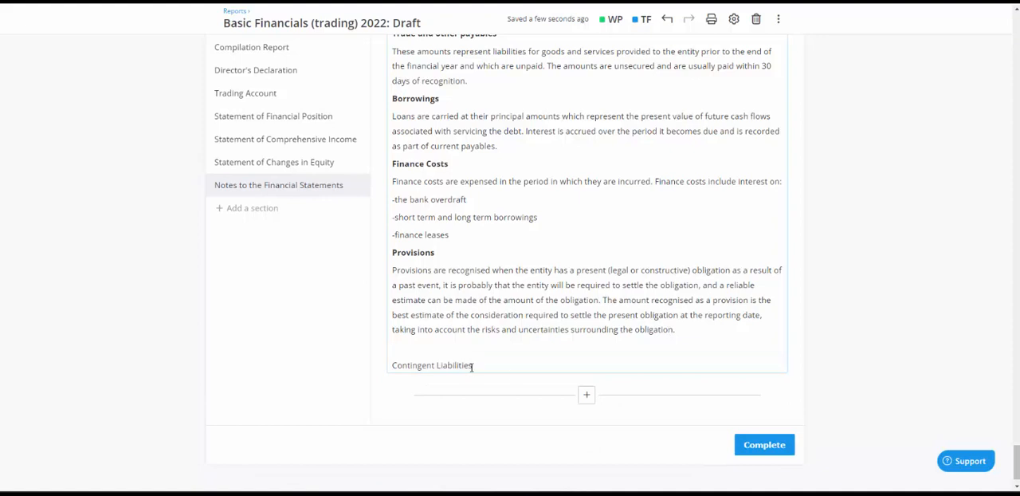
Make the "Contingent Liabilities" line in the notes bold and add the placeholder text "asdfgh" in regular weight on a new line beneath it
{"action": "left_click_drag", "start_coordinate": [471, 365], "coordinate": [387, 366]}
{"action": "left_click", "coordinate": [402, 342]}
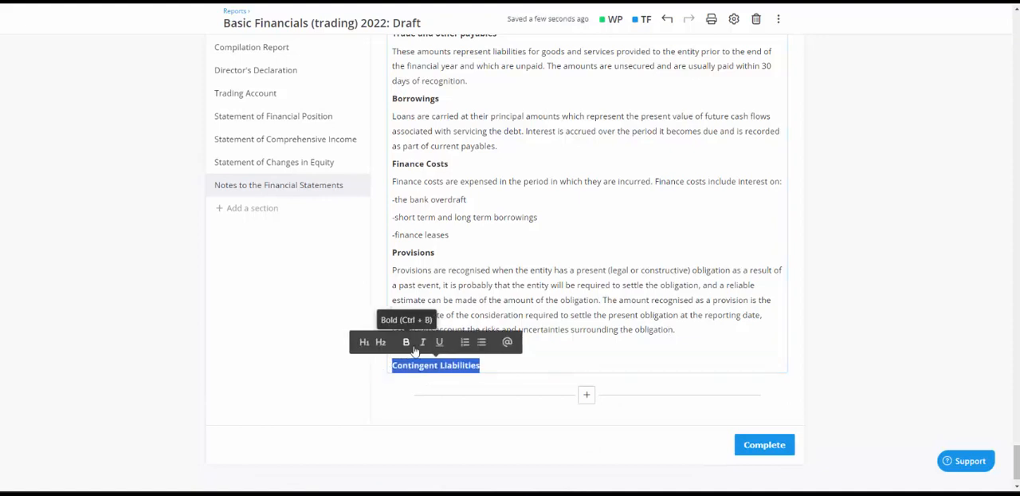
{"action": "left_click", "coordinate": [489, 365]}
{"action": "key", "text": "Return"}
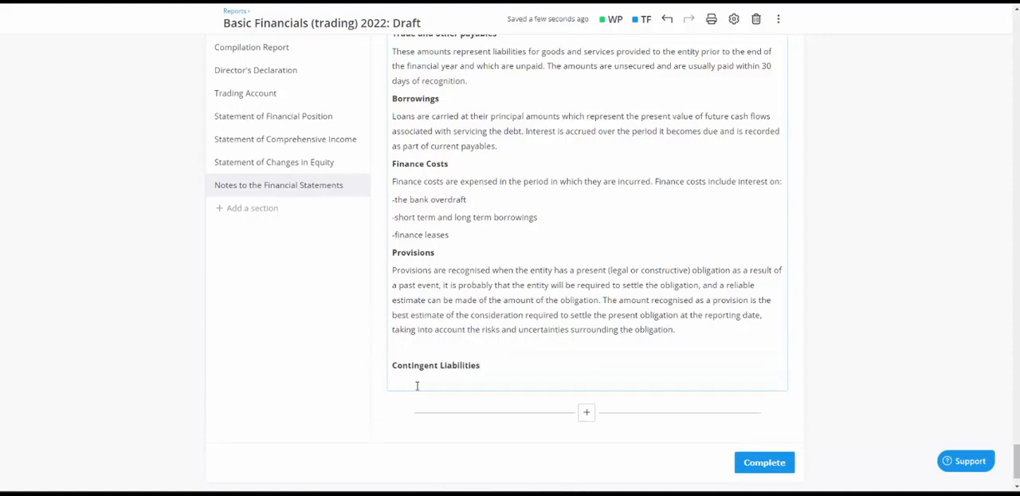
{"action": "type", "text": "asdfgh"}
{"action": "left_click_drag", "start_coordinate": [420, 385], "coordinate": [392, 383]}
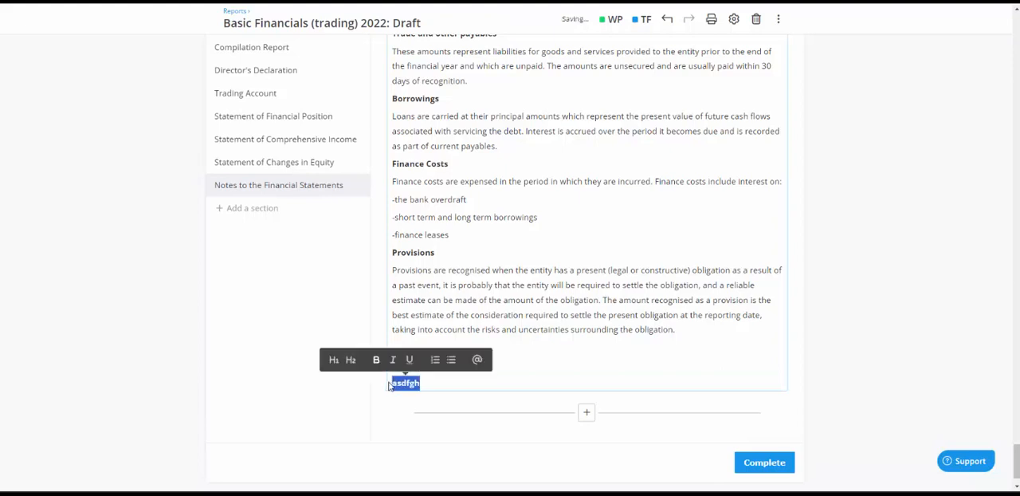
{"action": "left_click", "coordinate": [448, 387]}
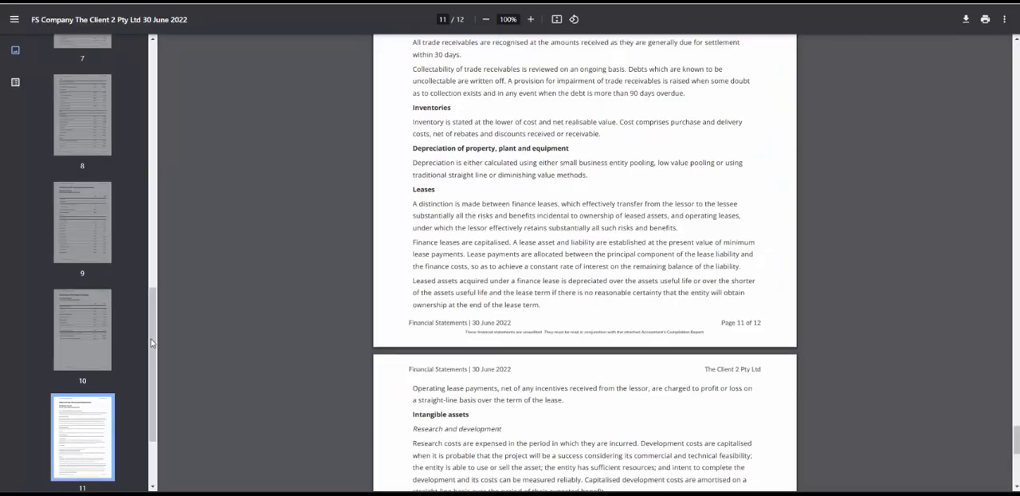
Switch to the exported PDF and review its page thumbnails, title page, contents page, Compilation Report and page 4
{"action": "scroll", "coordinate": [133, 375], "scroll_direction": "down", "scroll_amount": 3}
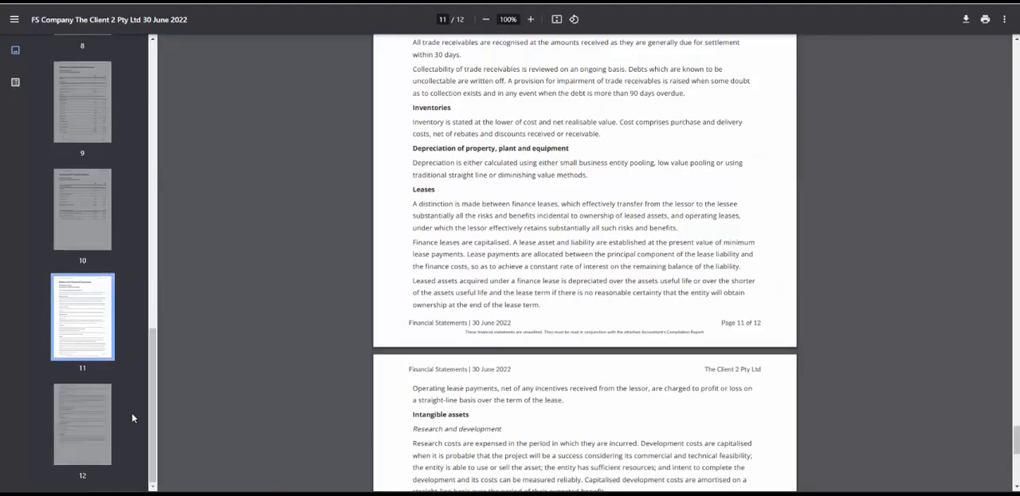
{"action": "left_click_drag", "start_coordinate": [149, 417], "coordinate": [166, 112]}
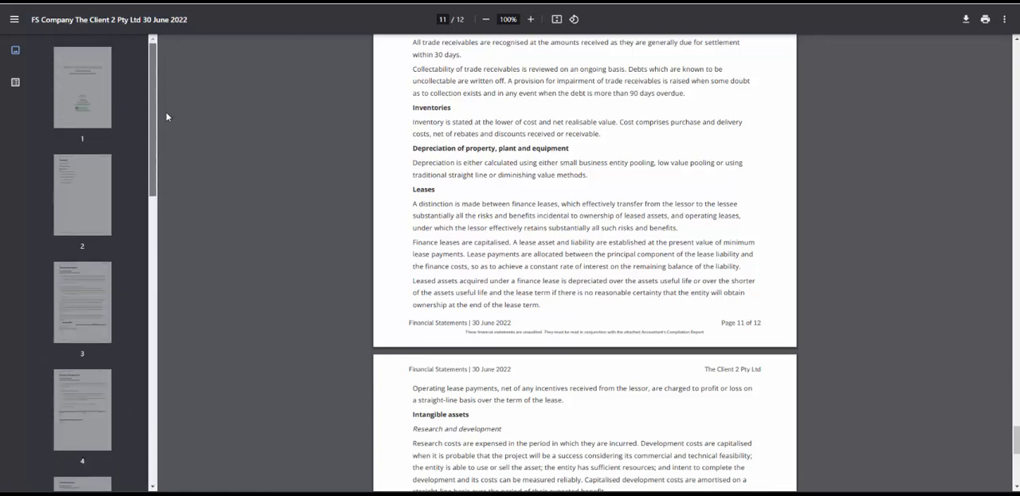
{"action": "left_click", "coordinate": [83, 96]}
{"action": "left_click", "coordinate": [81, 188]}
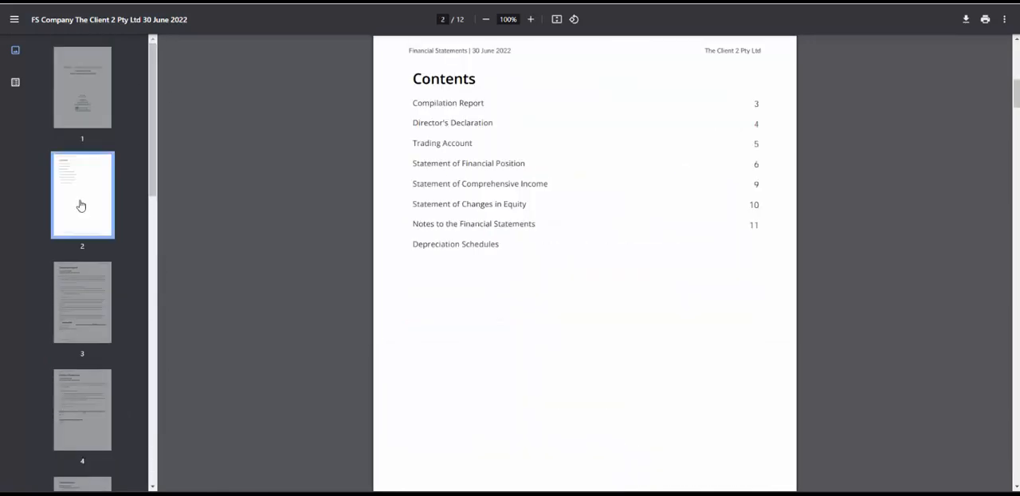
{"action": "left_click", "coordinate": [85, 294]}
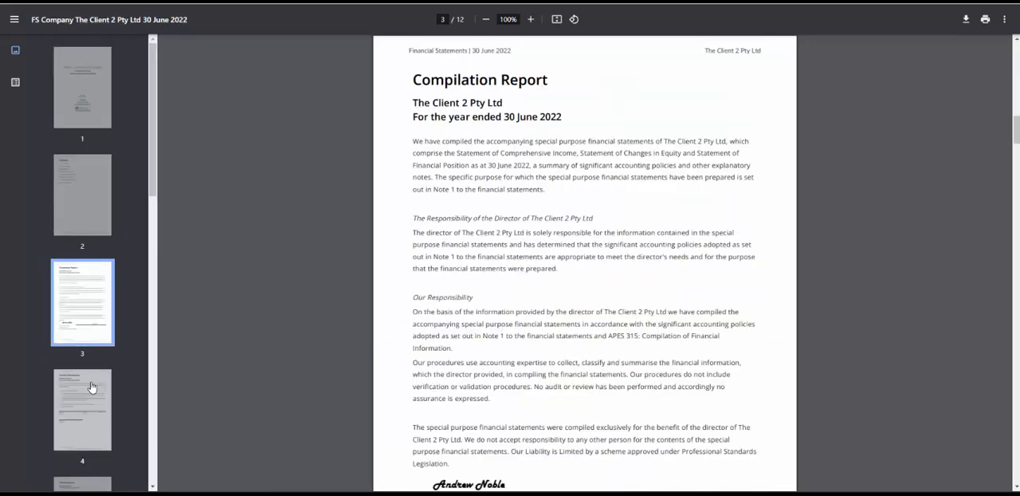
{"action": "left_click", "coordinate": [92, 386]}
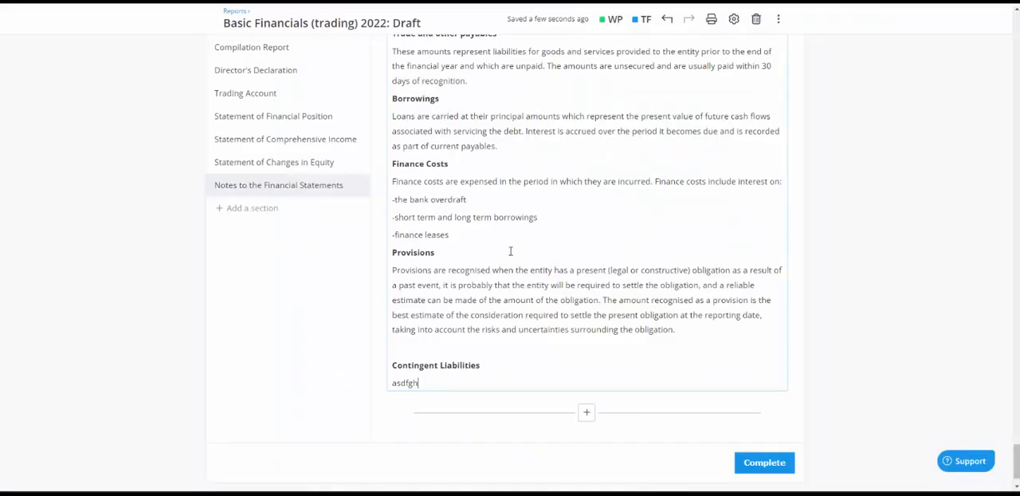
Back in the report draft, mark the report as completed, then view the e-signature request and close it without sending
{"action": "left_click", "coordinate": [770, 463]}
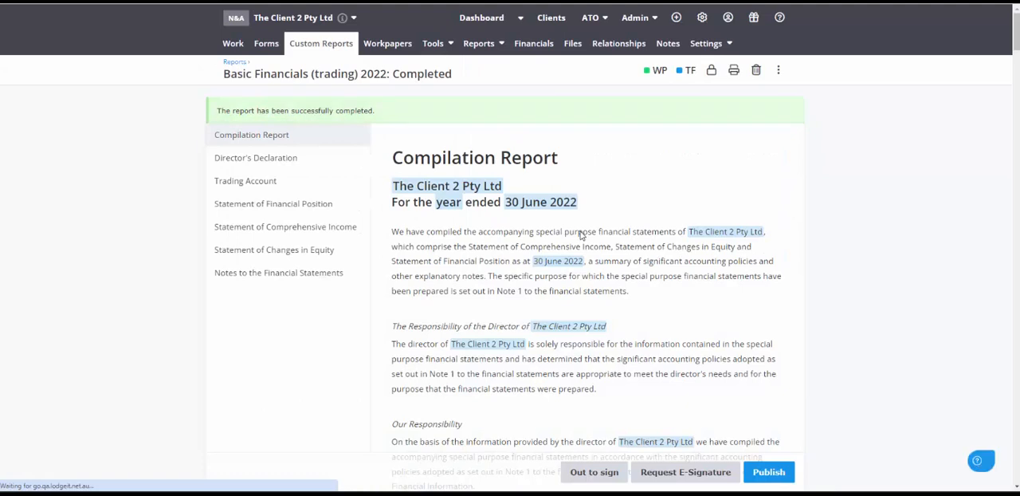
{"action": "left_click", "coordinate": [685, 471]}
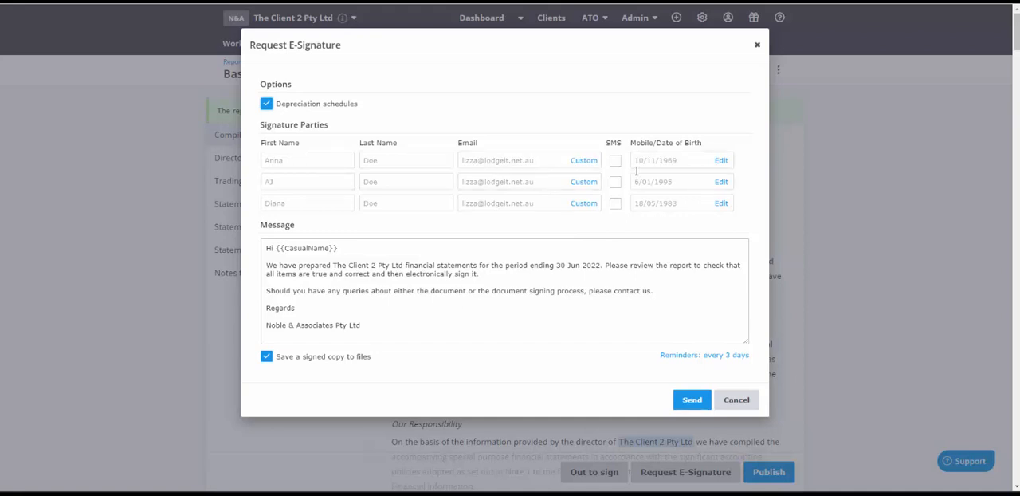
{"action": "left_click", "coordinate": [737, 400]}
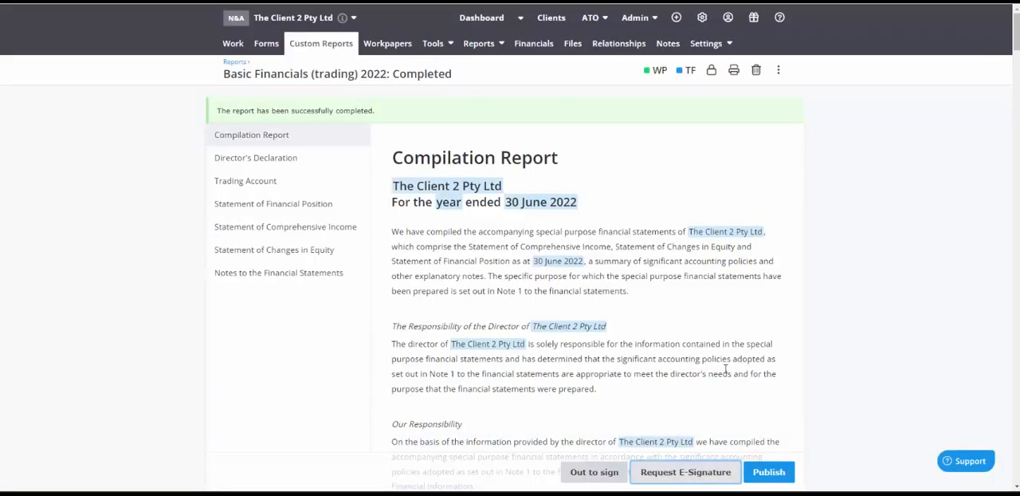